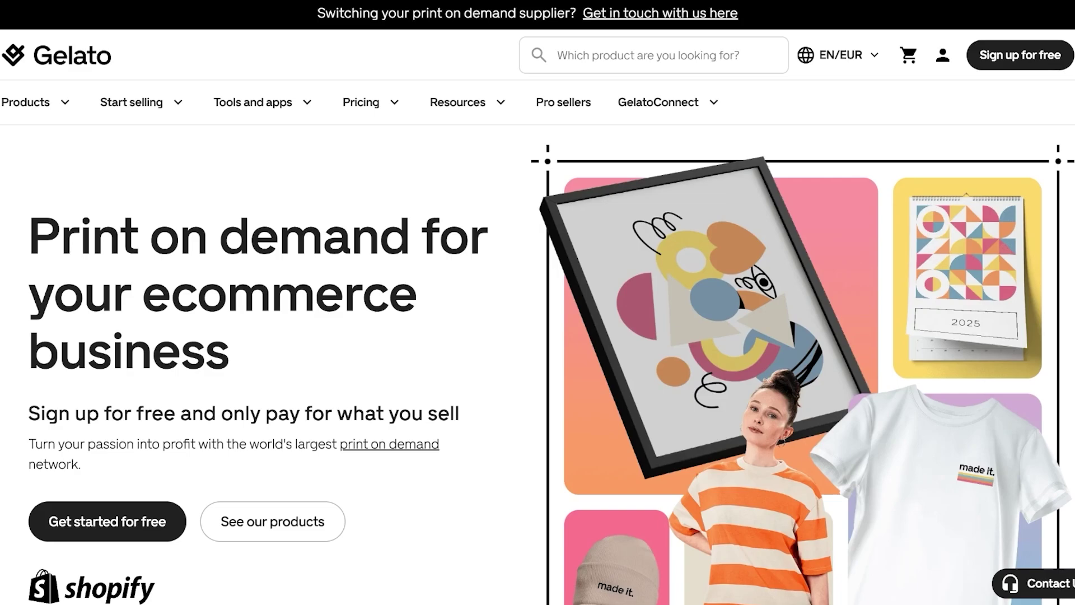
Examine the homepage's sections on order statistics, price reductions, marketplace selling and reasons to choose Gelato
{"action": "scroll", "coordinate": [537, 336], "scroll_direction": "down", "scroll_amount": 6}
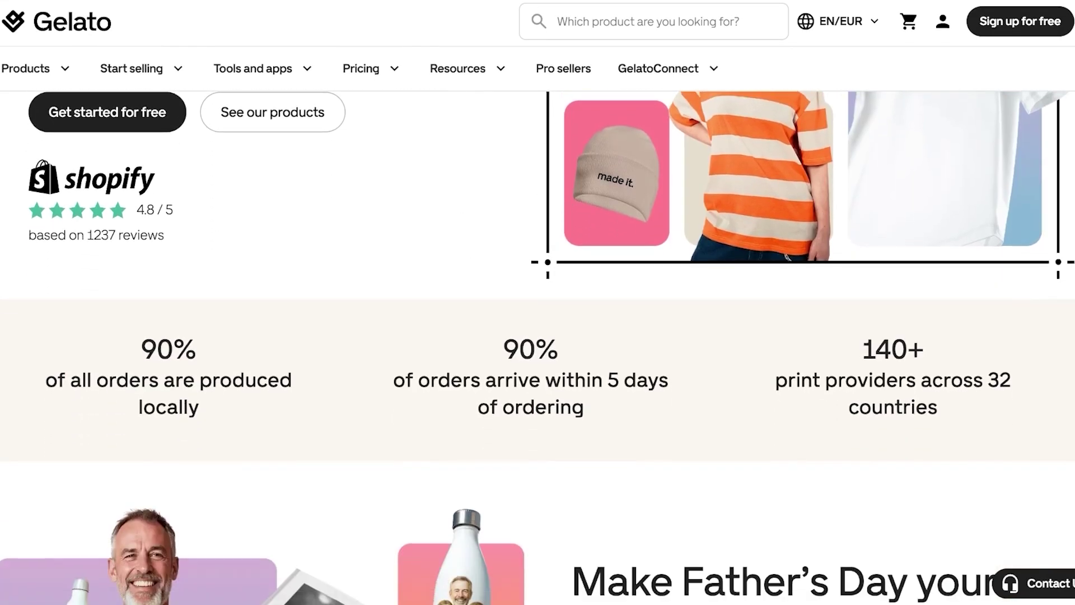
{"action": "scroll", "coordinate": [538, 347], "scroll_direction": "down", "scroll_amount": 5}
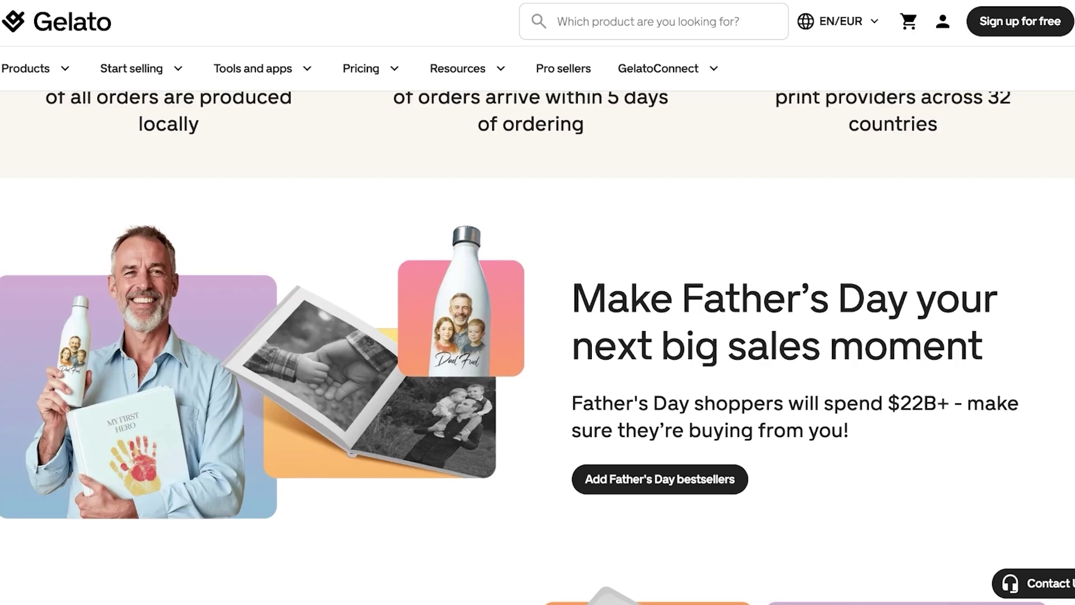
{"action": "scroll", "coordinate": [537, 336], "scroll_direction": "down", "scroll_amount": 2}
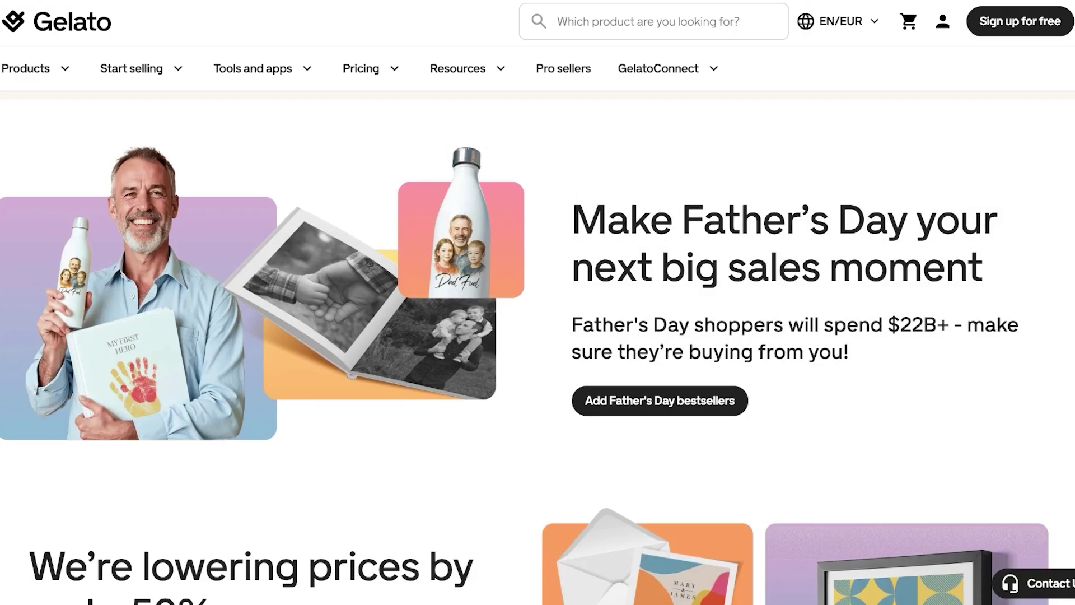
{"action": "scroll", "coordinate": [538, 348], "scroll_direction": "down", "scroll_amount": 9}
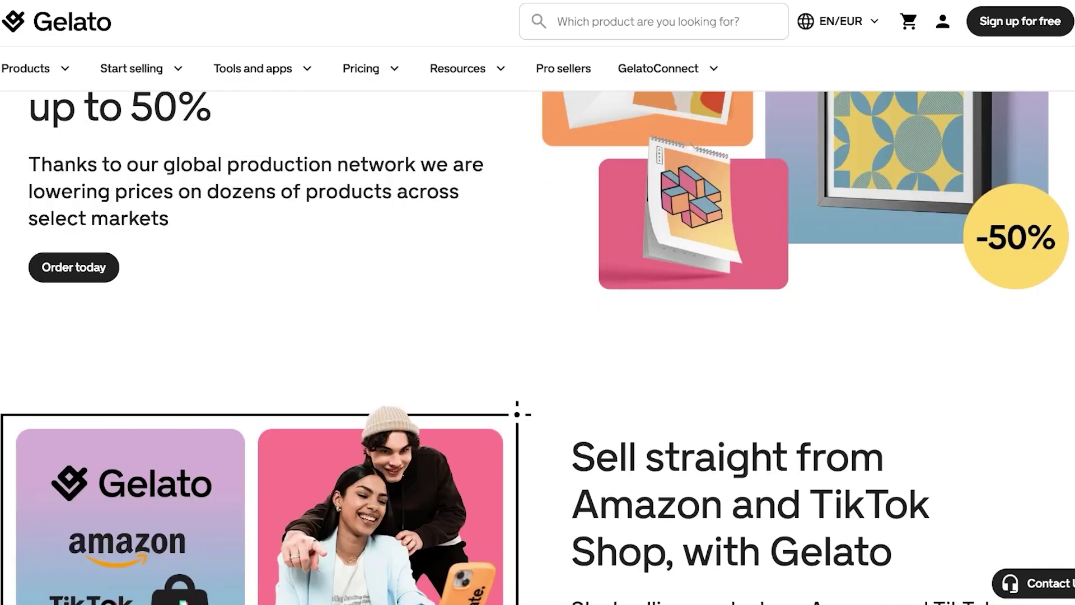
{"action": "scroll", "coordinate": [537, 347], "scroll_direction": "down", "scroll_amount": 1}
{"action": "scroll", "coordinate": [538, 347], "scroll_direction": "down", "scroll_amount": 2}
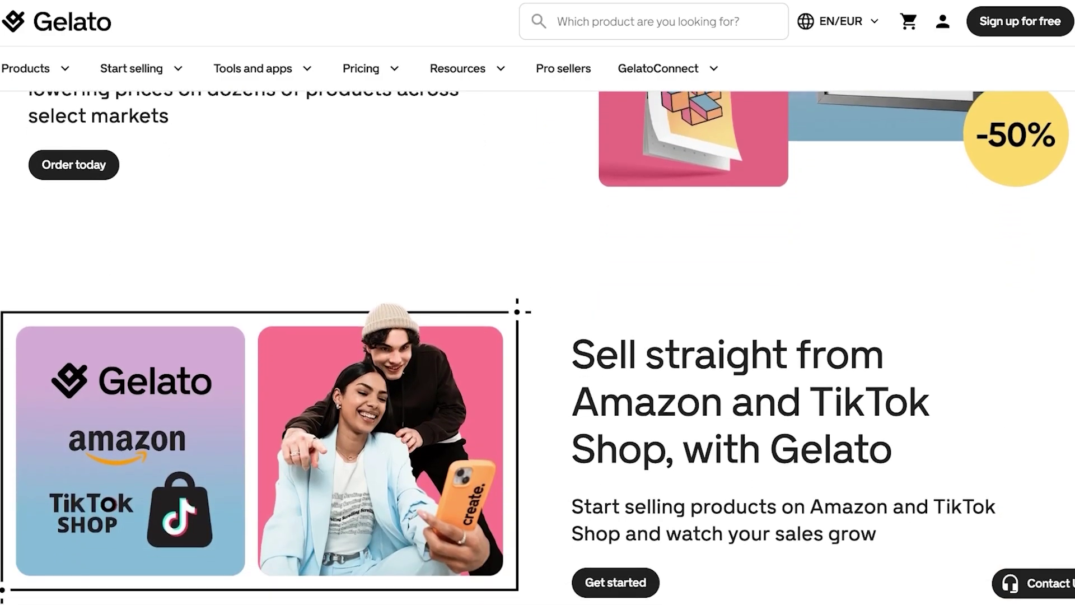
{"action": "scroll", "coordinate": [537, 347], "scroll_direction": "down", "scroll_amount": 3}
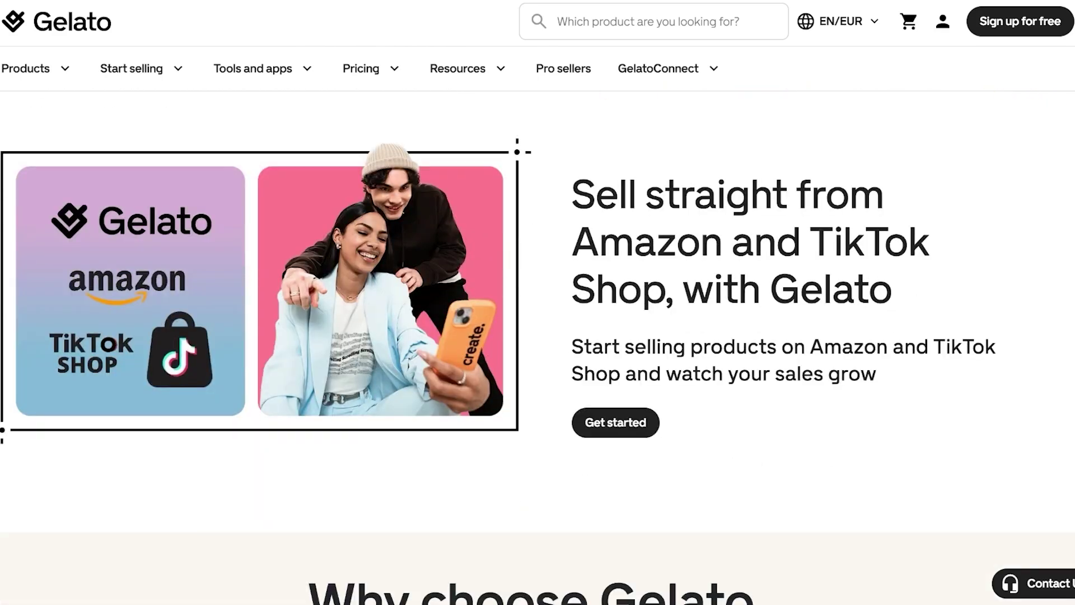
{"action": "scroll", "coordinate": [538, 347], "scroll_direction": "down", "scroll_amount": 5}
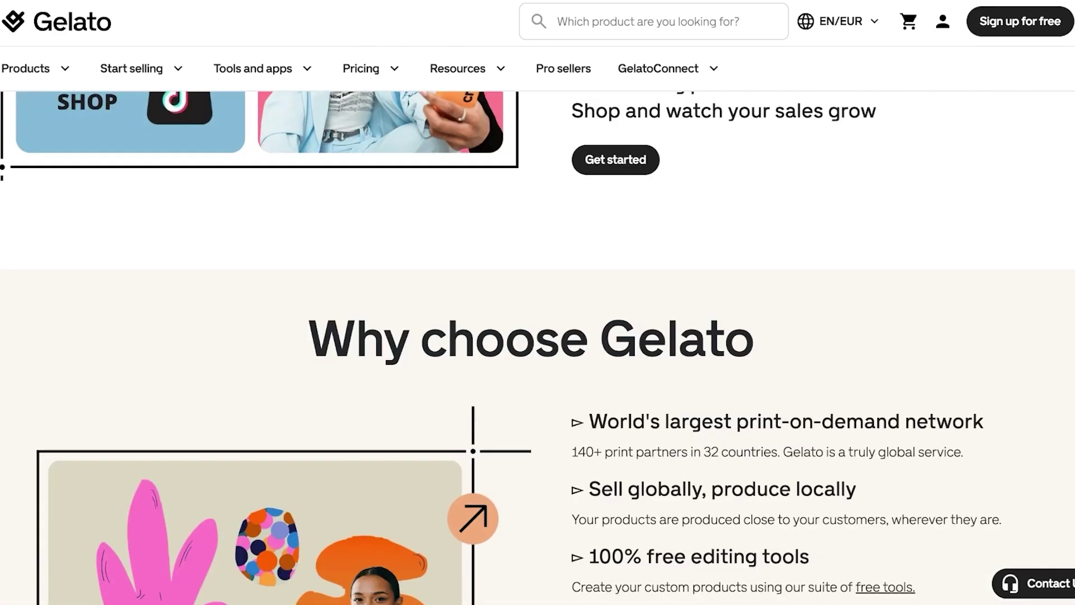
{"action": "scroll", "coordinate": [538, 347], "scroll_direction": "down", "scroll_amount": 6}
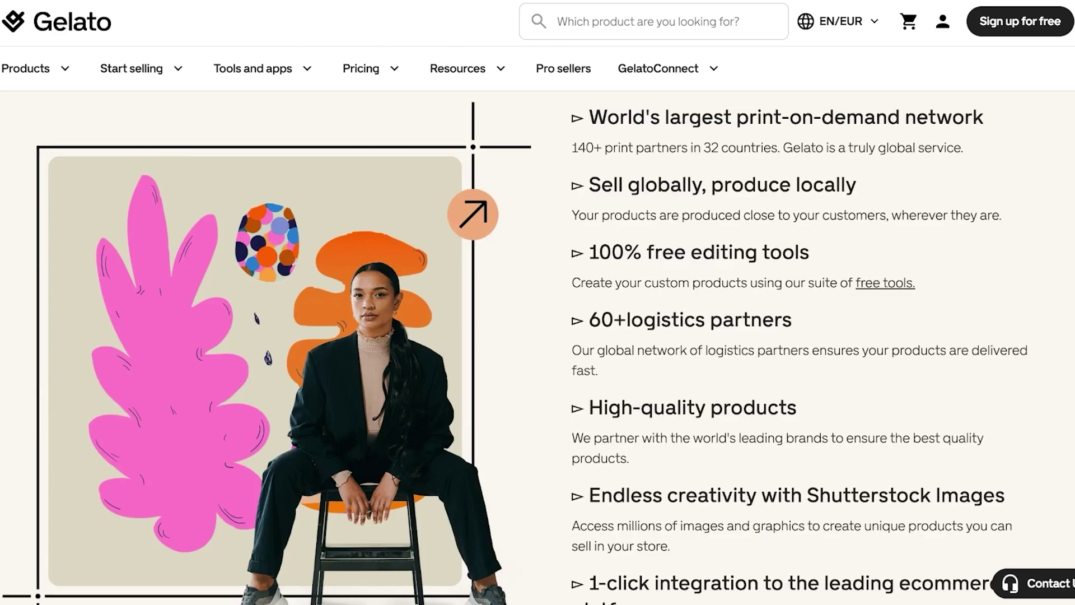
{"action": "scroll", "coordinate": [538, 347], "scroll_direction": "down", "scroll_amount": 4}
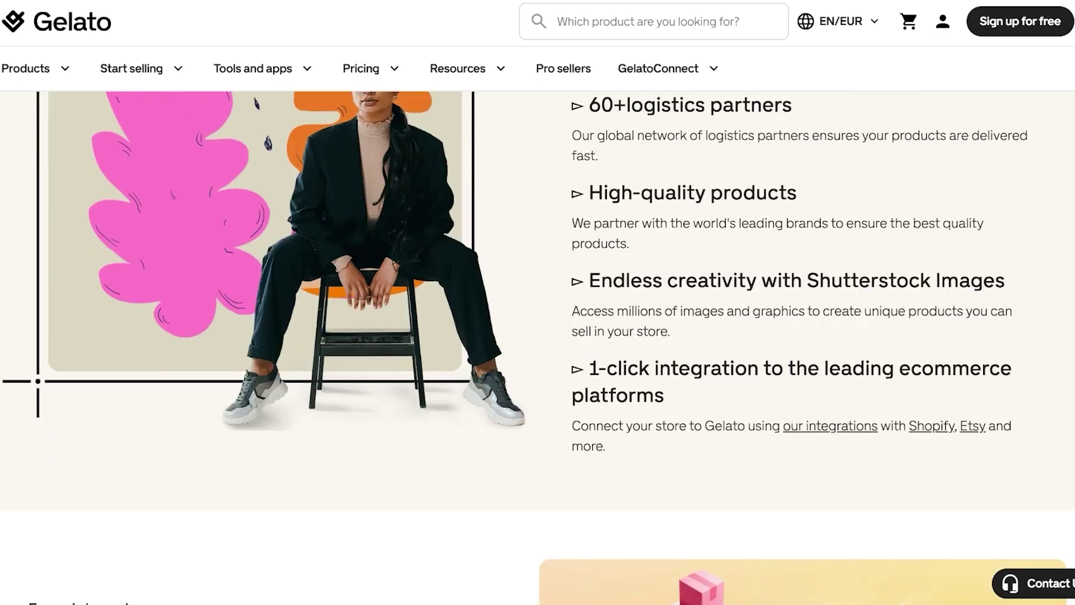
{"action": "scroll", "coordinate": [537, 347], "scroll_direction": "down", "scroll_amount": 2}
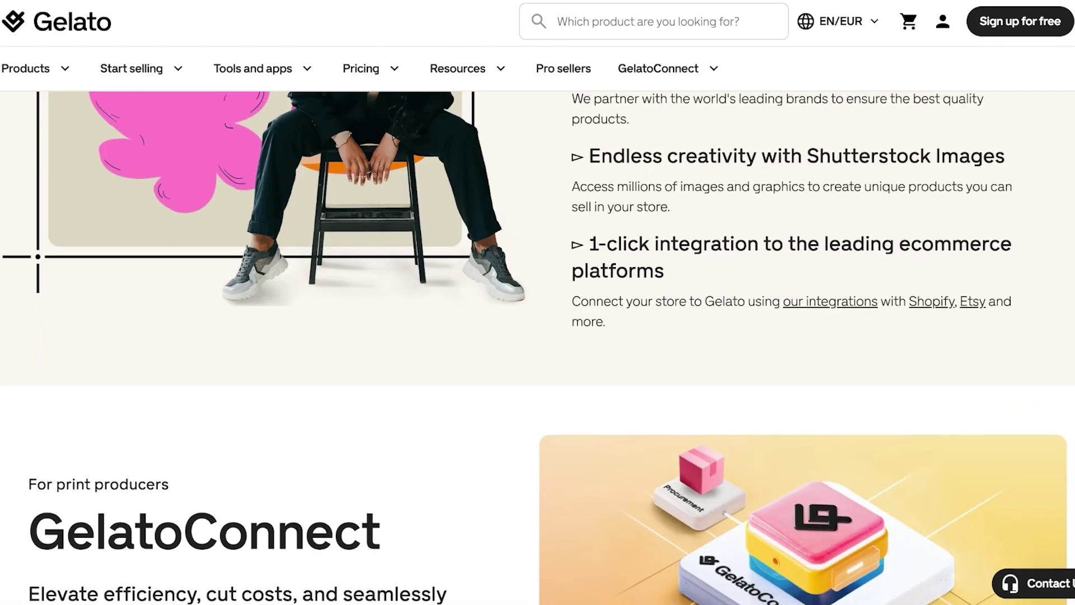
{"action": "scroll", "coordinate": [538, 347], "scroll_direction": "up", "scroll_amount": 20}
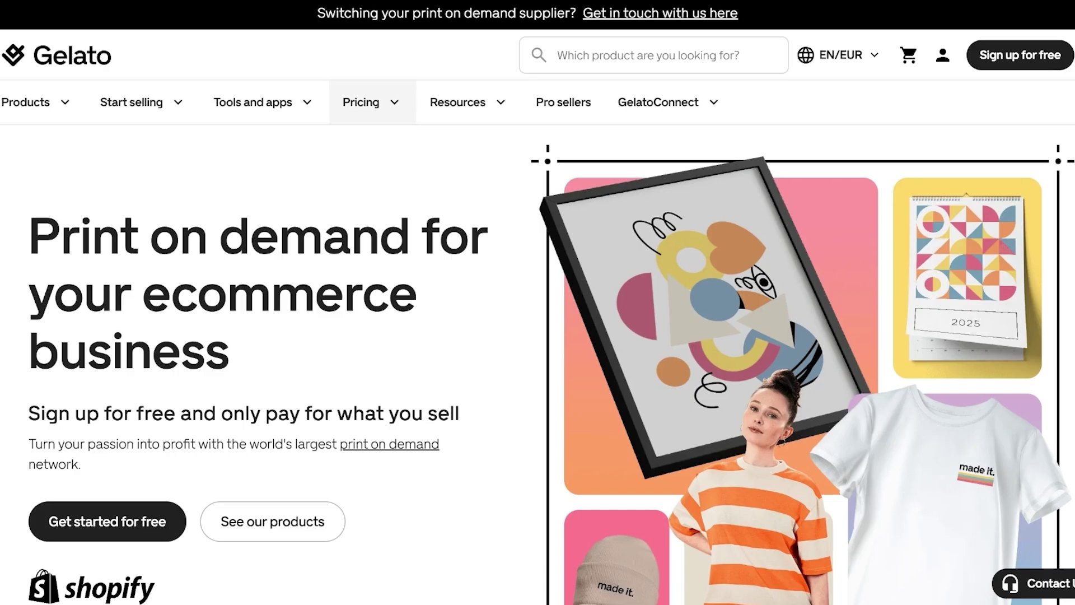
Open the Payments and pricing page and review its potential earnings calculator and payment terms
{"action": "mouse_move", "coordinate": [372, 101]}
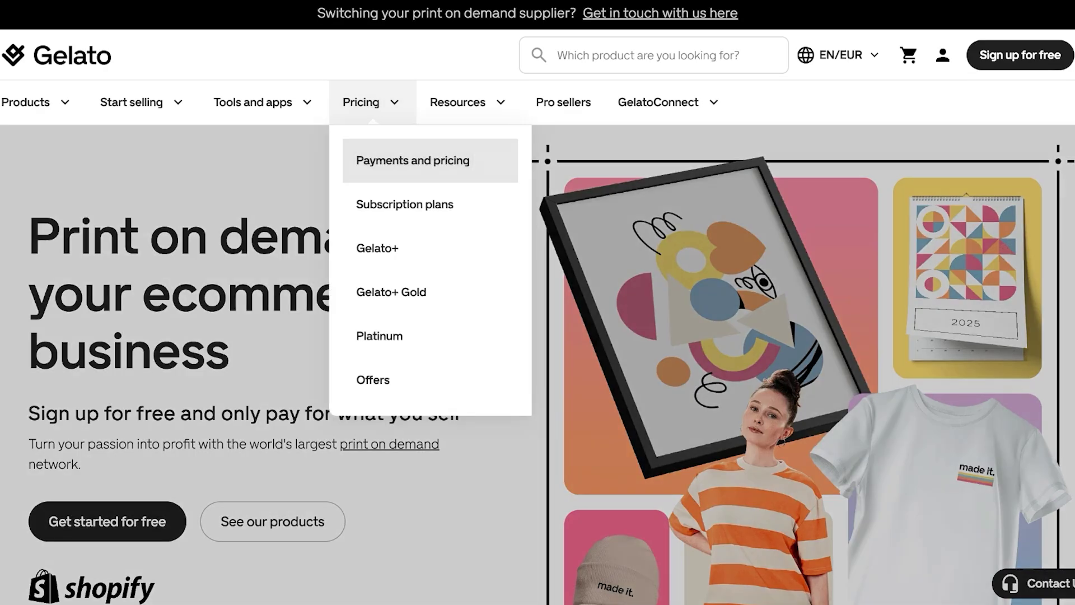
{"action": "left_click", "coordinate": [413, 160]}
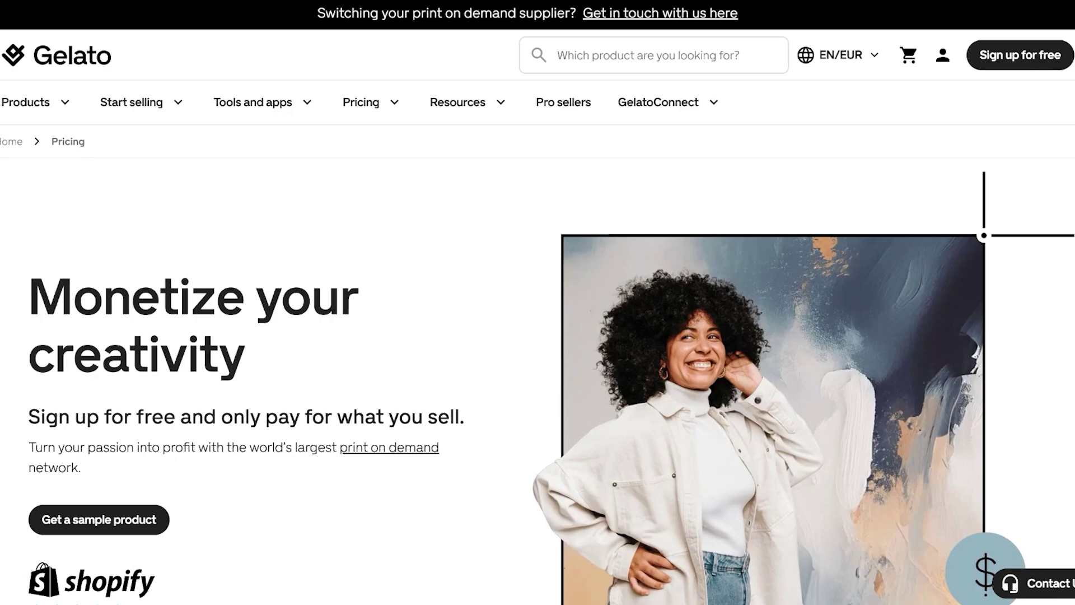
{"action": "scroll", "coordinate": [538, 302], "scroll_direction": "down", "scroll_amount": 10}
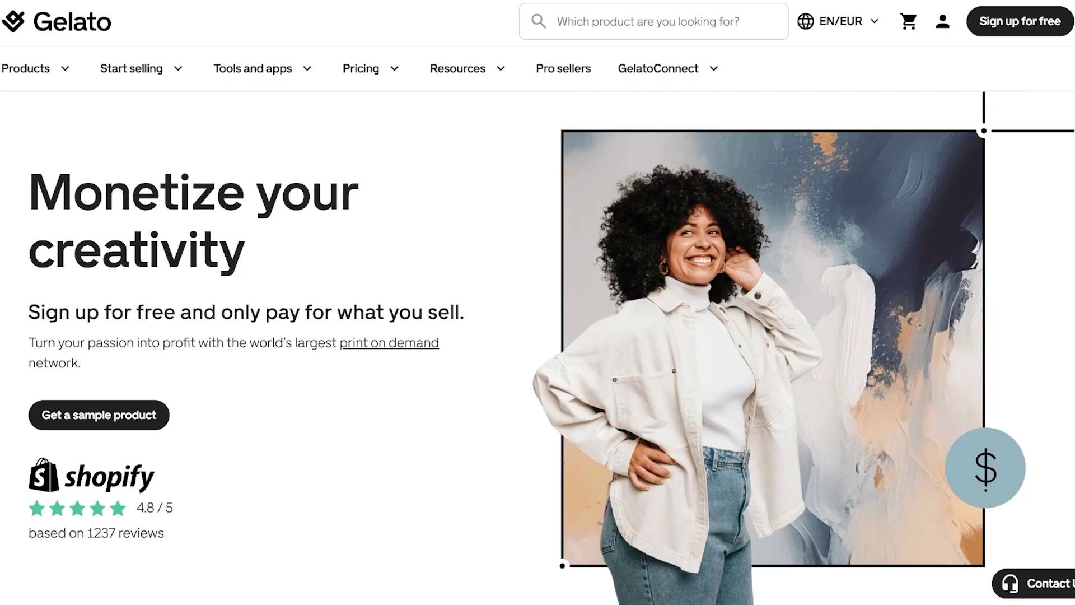
{"action": "scroll", "coordinate": [537, 302], "scroll_direction": "down", "scroll_amount": 15}
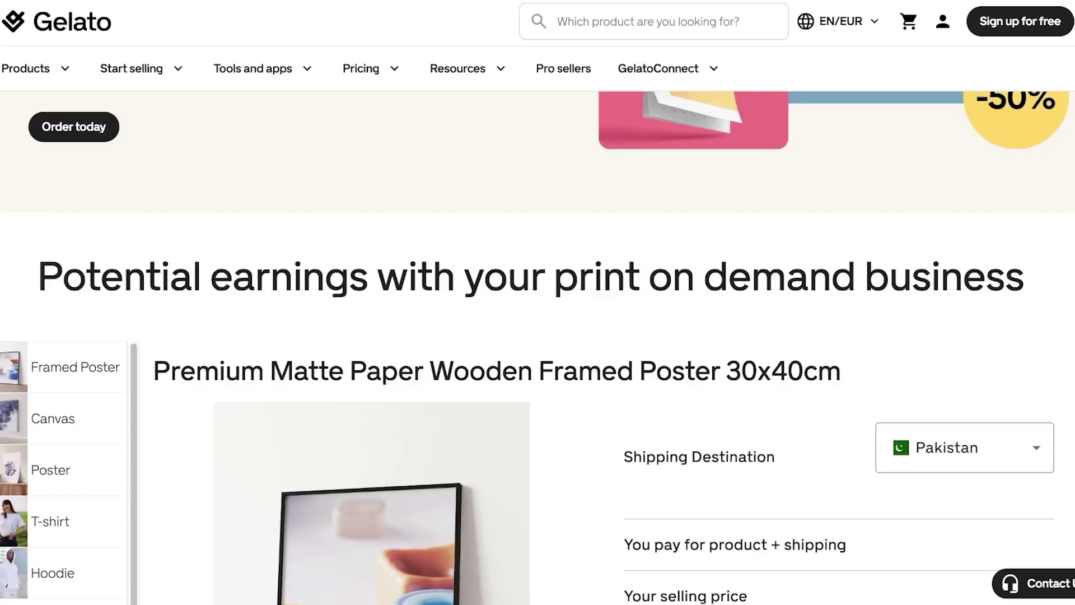
{"action": "scroll", "coordinate": [537, 303], "scroll_direction": "down", "scroll_amount": 3}
{"action": "scroll", "coordinate": [538, 324], "scroll_direction": "down", "scroll_amount": 1}
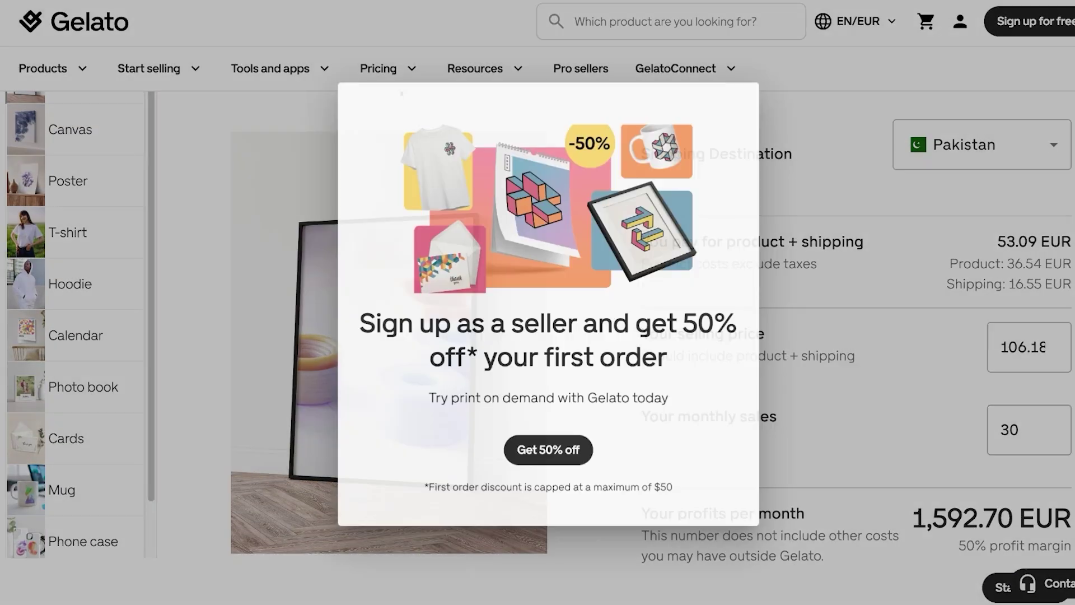
{"action": "key", "text": "Escape"}
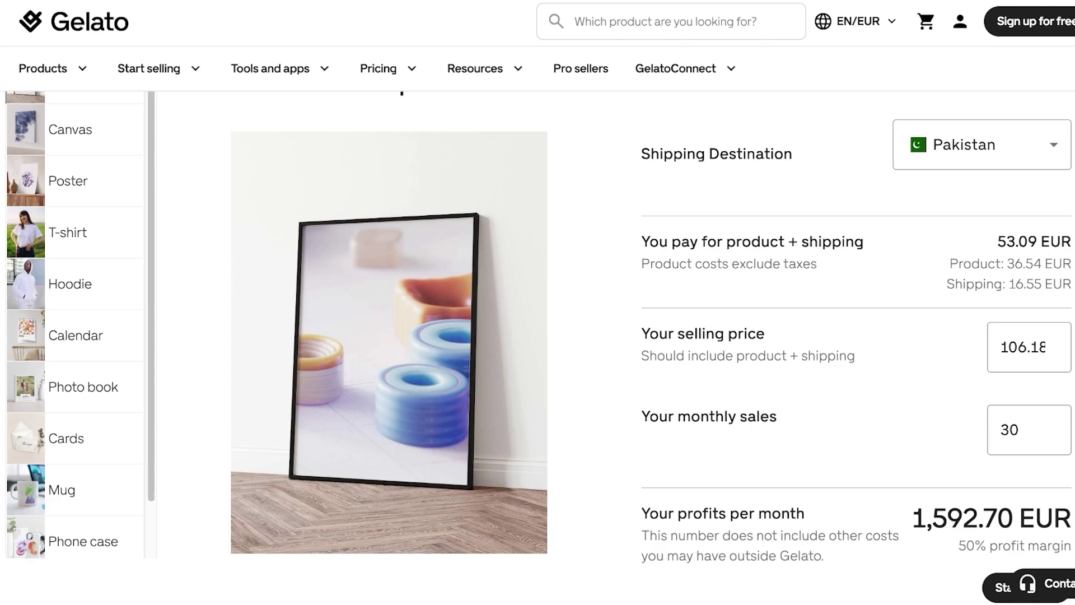
{"action": "scroll", "coordinate": [538, 347], "scroll_direction": "down", "scroll_amount": 15}
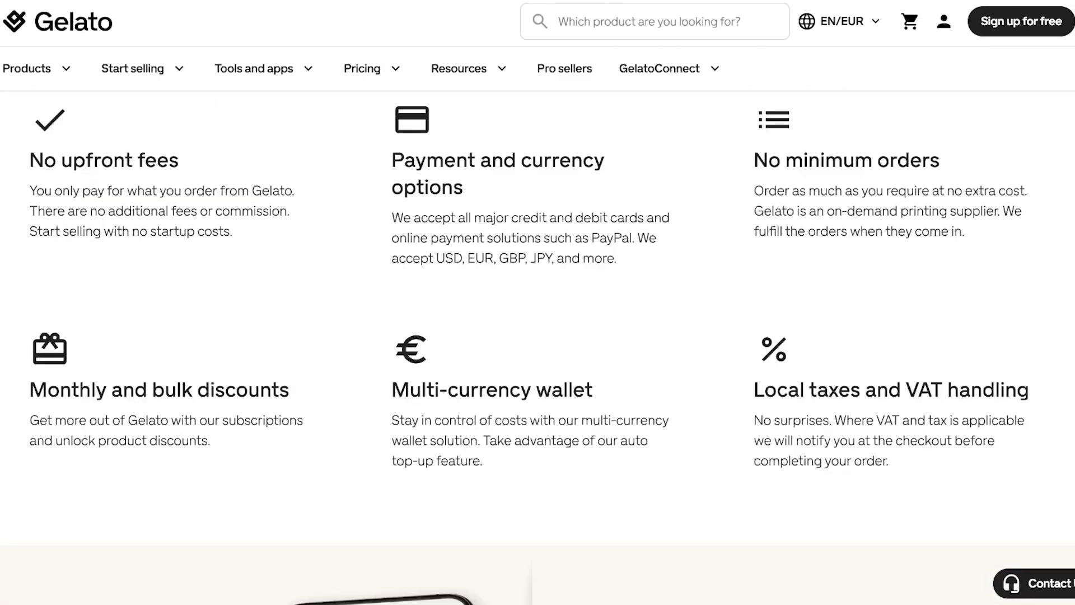
{"action": "scroll", "coordinate": [537, 347], "scroll_direction": "down", "scroll_amount": 20}
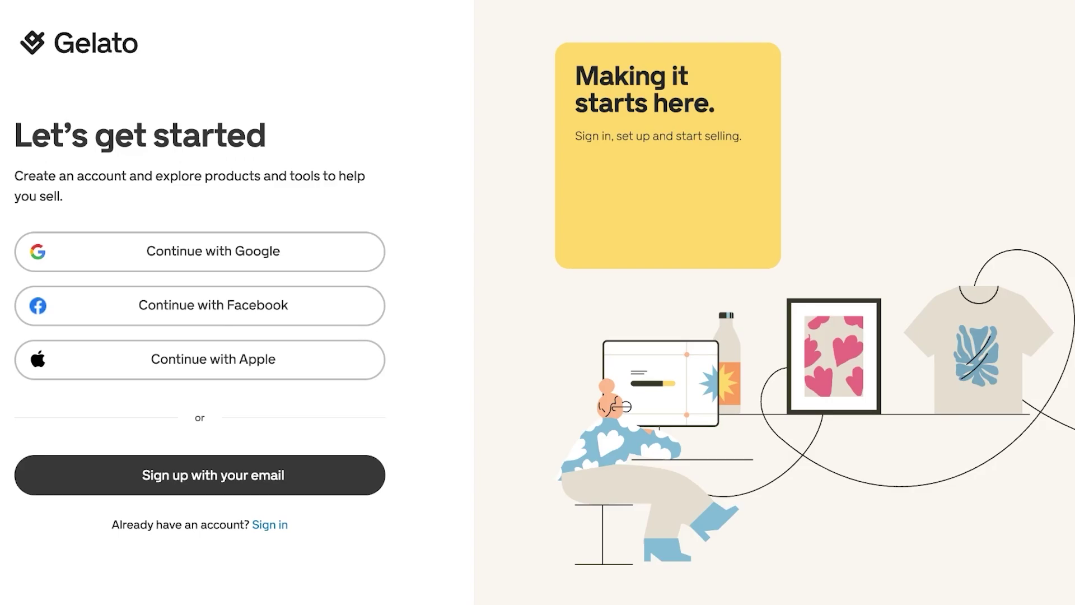
Sign up with an existing Google account and approve sharing its profile details with Gelato
{"action": "left_click", "coordinate": [199, 252]}
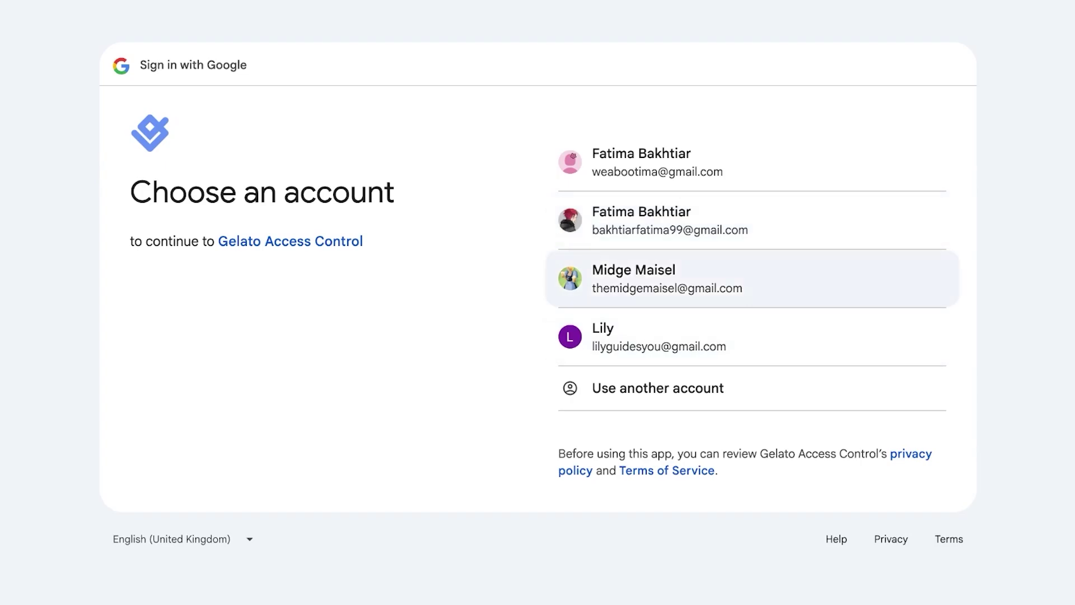
{"action": "left_click", "coordinate": [666, 278]}
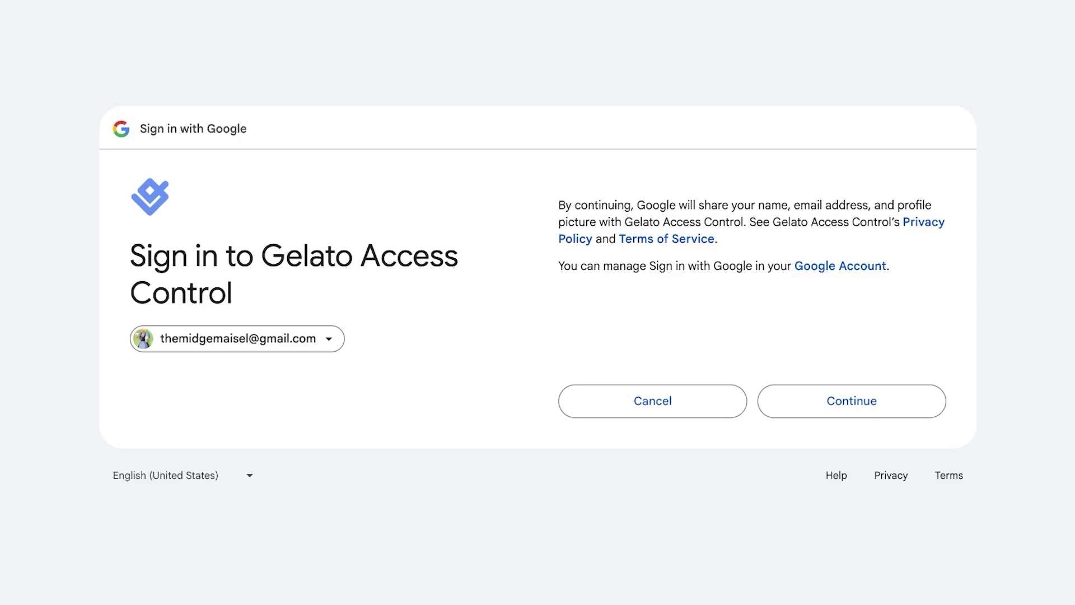
{"action": "key", "text": "Return"}
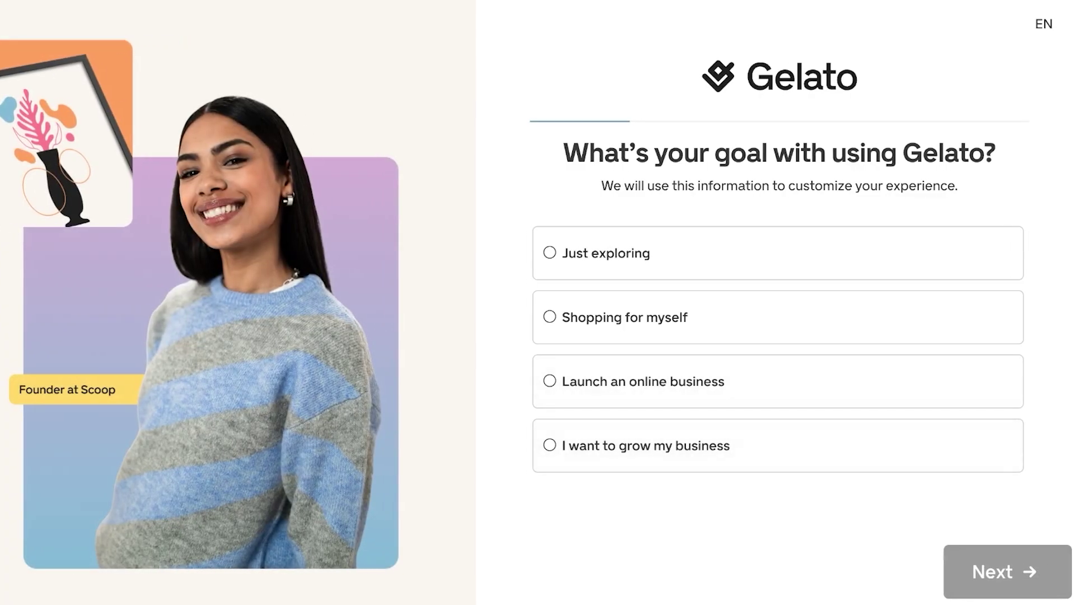
Answer the onboarding goal question with Just exploring and submit a product category of interest
{"action": "left_click", "coordinate": [778, 252]}
{"action": "left_click", "coordinate": [1006, 571]}
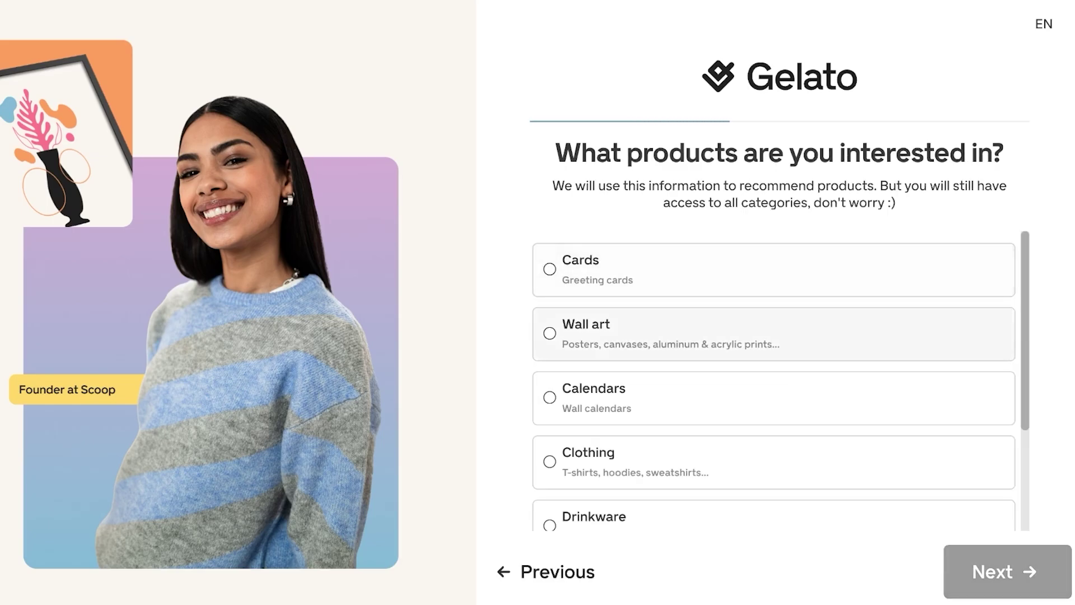
{"action": "scroll", "coordinate": [773, 336], "scroll_direction": "down", "scroll_amount": 3}
{"action": "left_click", "coordinate": [773, 439]}
{"action": "left_click", "coordinate": [1006, 571]}
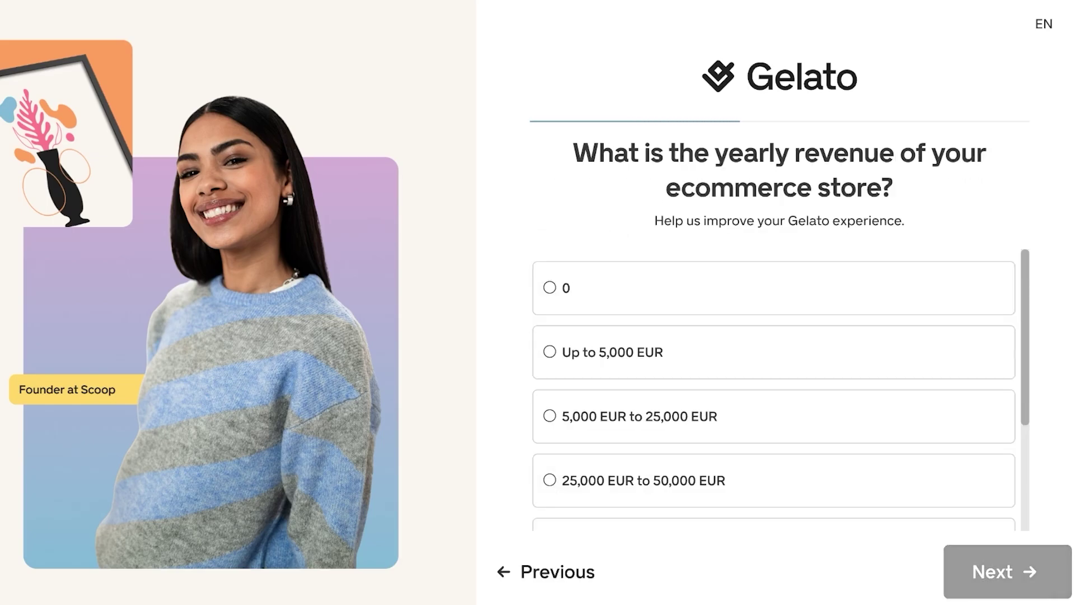
Set the ecommerce store's yearly revenue to 0 and give Reaching more customers globally as the reason for coming to Gelato
{"action": "left_click", "coordinate": [773, 287]}
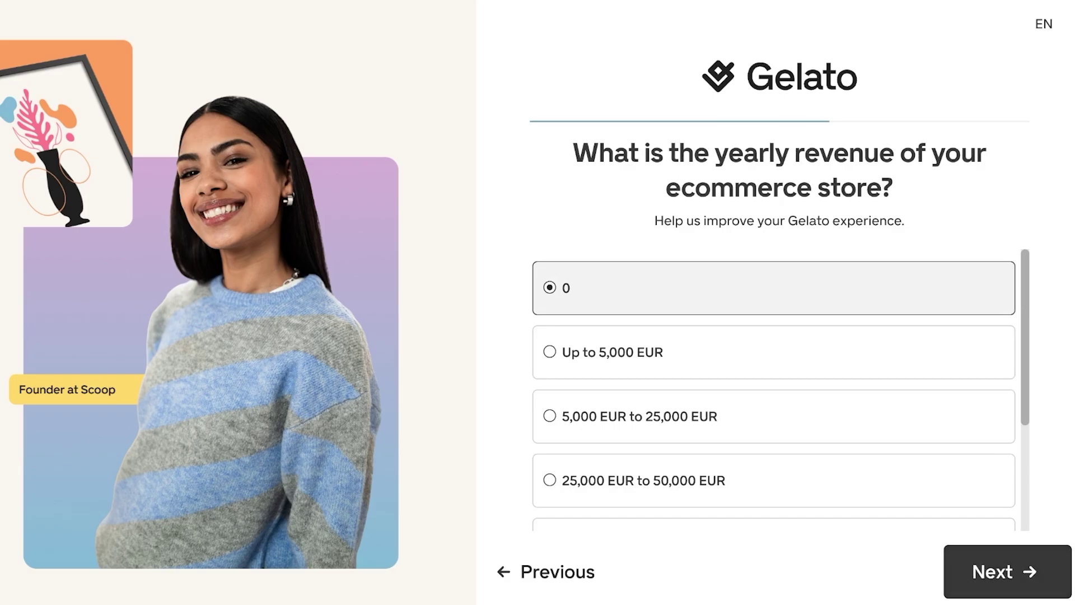
{"action": "left_click", "coordinate": [1002, 571]}
{"action": "left_click", "coordinate": [670, 509]}
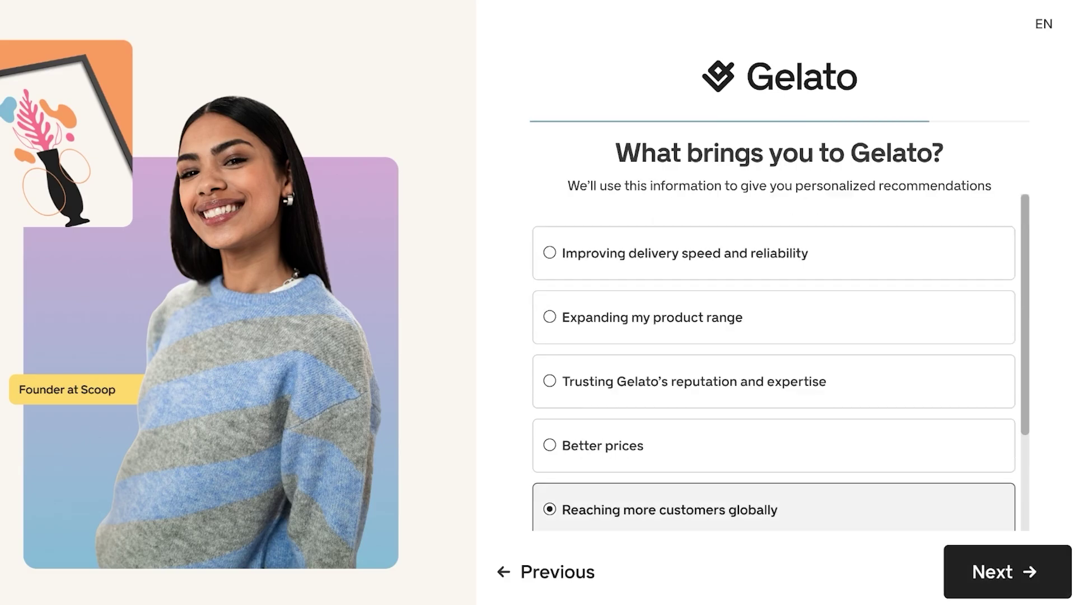
{"action": "left_click", "coordinate": [1002, 571]}
Choose podcast as the referral source and complete the onboarding questionnaire
{"action": "left_click", "coordinate": [616, 229]}
{"action": "left_click", "coordinate": [1002, 571]}
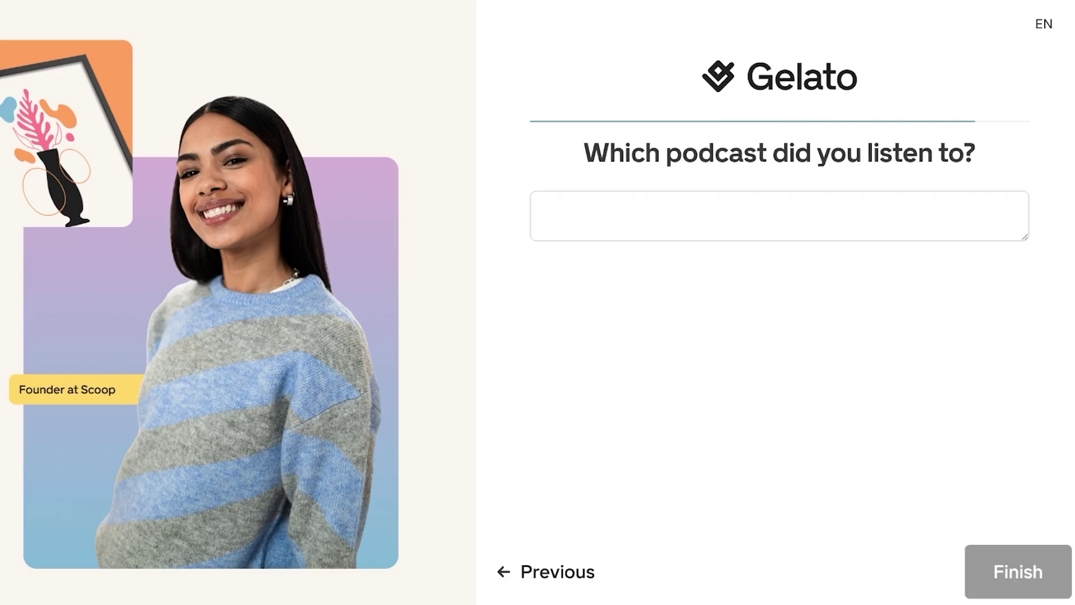
{"action": "left_click", "coordinate": [543, 209]}
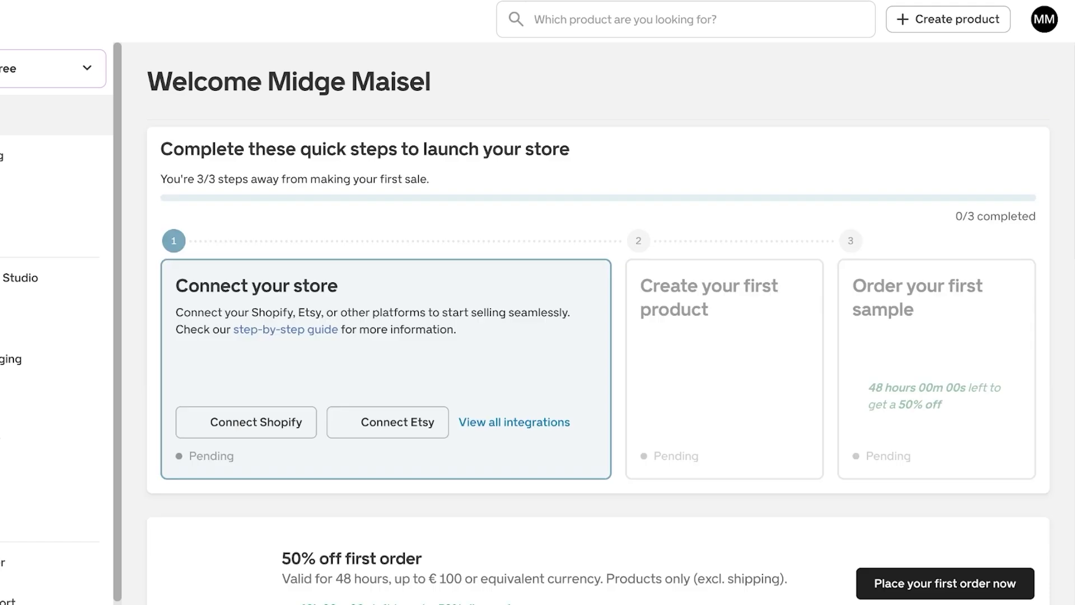
Open the overview of all store integrations from the dashboard's Connect your store step
{"action": "scroll", "coordinate": [598, 319], "scroll_direction": "down", "scroll_amount": 2}
{"action": "scroll", "coordinate": [598, 319], "scroll_direction": "up", "scroll_amount": 2}
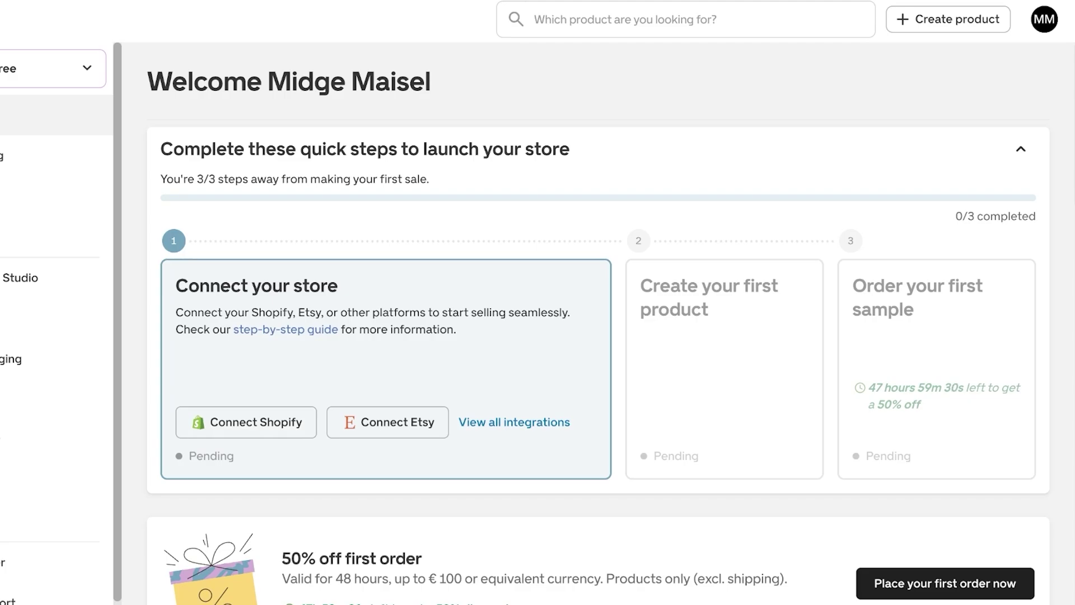
{"action": "left_click", "coordinate": [514, 422]}
{"action": "scroll", "coordinate": [597, 330], "scroll_direction": "down", "scroll_amount": 1}
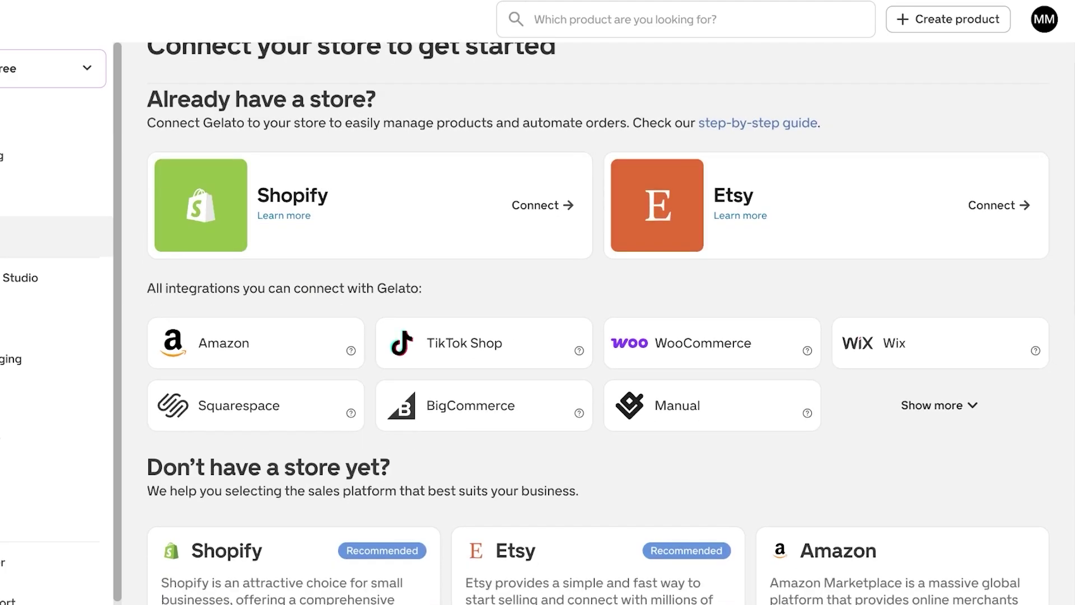
{"action": "scroll", "coordinate": [597, 323], "scroll_direction": "down", "scroll_amount": 3}
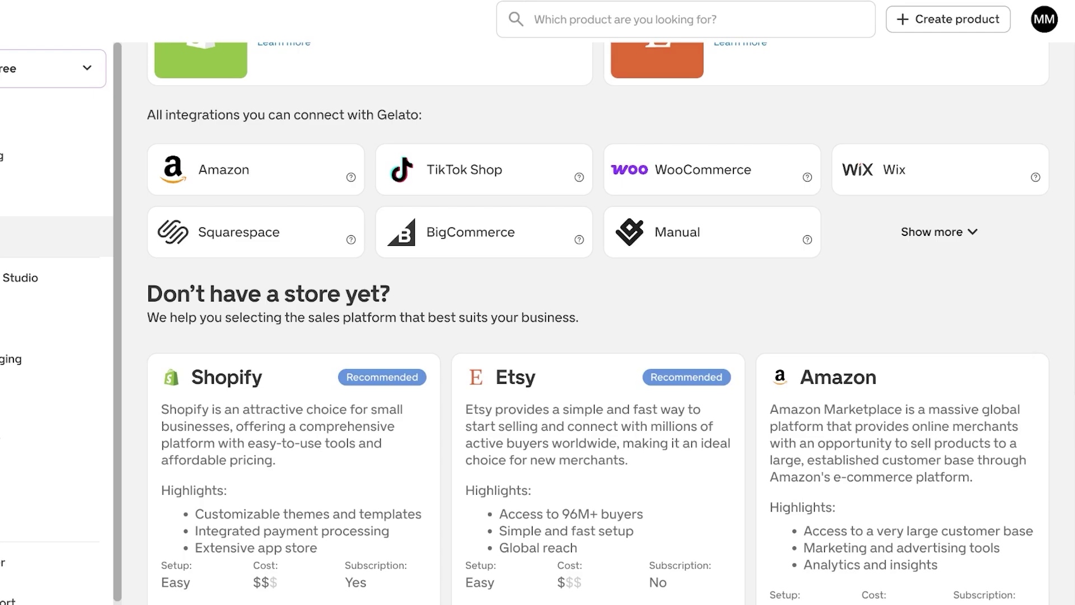
Expand the full list of integrations and review the supported platforms and the suggestions for sellers without a store
{"action": "left_click", "coordinate": [939, 232]}
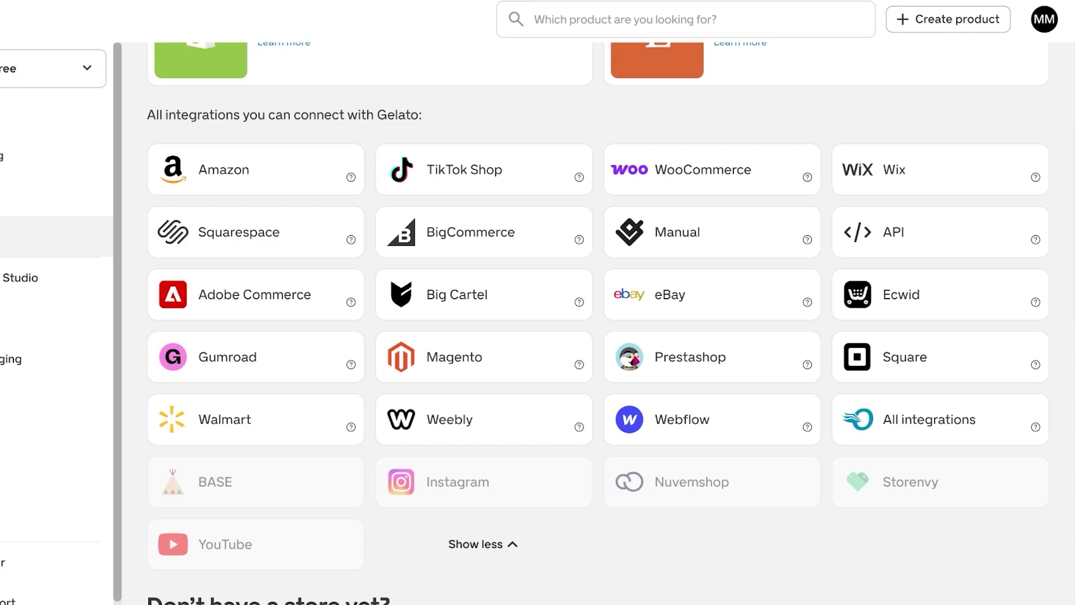
{"action": "scroll", "coordinate": [597, 323], "scroll_direction": "down", "scroll_amount": 1}
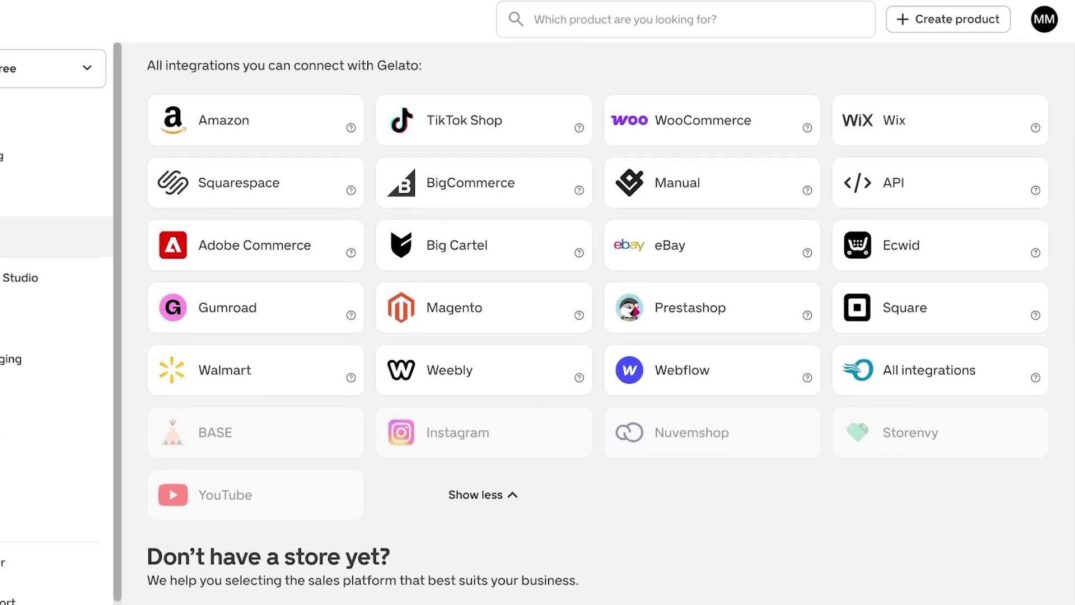
{"action": "scroll", "coordinate": [596, 323], "scroll_direction": "down", "scroll_amount": 3}
{"action": "scroll", "coordinate": [597, 323], "scroll_direction": "down", "scroll_amount": 8}
{"action": "scroll", "coordinate": [596, 323], "scroll_direction": "up", "scroll_amount": 2}
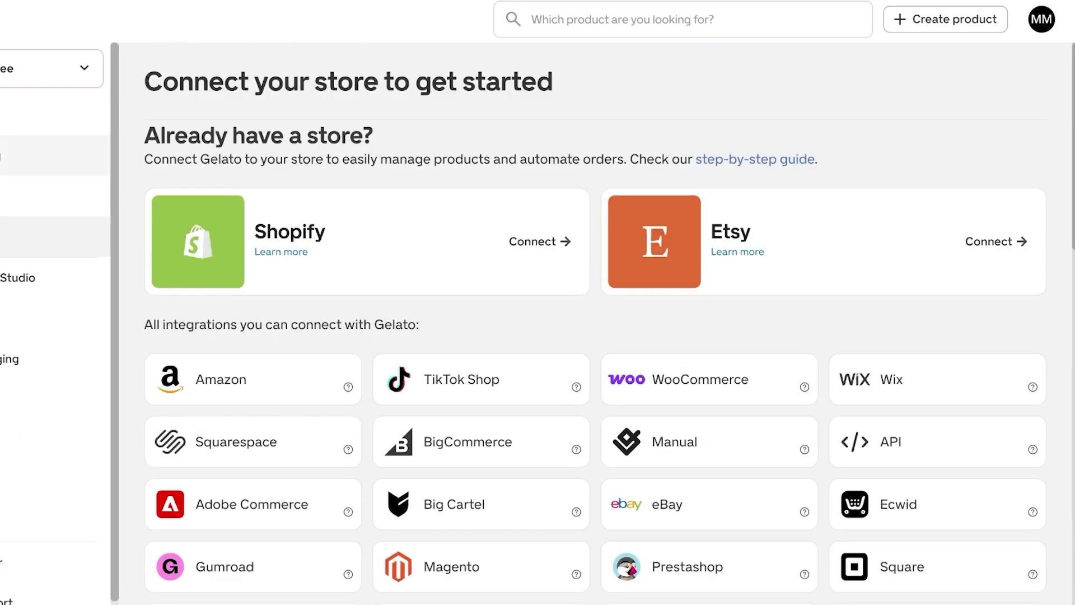
Open the product catalog
{"action": "left_click", "coordinate": [55, 155]}
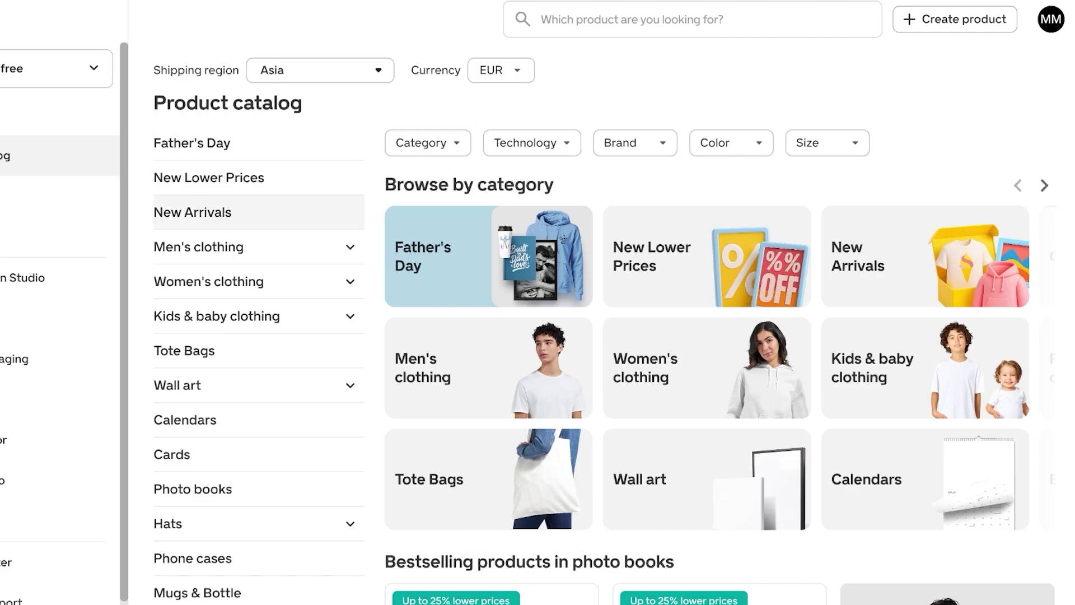
Open the Men's clothing category and look through its product types
{"action": "left_click", "coordinate": [223, 247]}
{"action": "scroll", "coordinate": [258, 238], "scroll_direction": "down", "scroll_amount": 8}
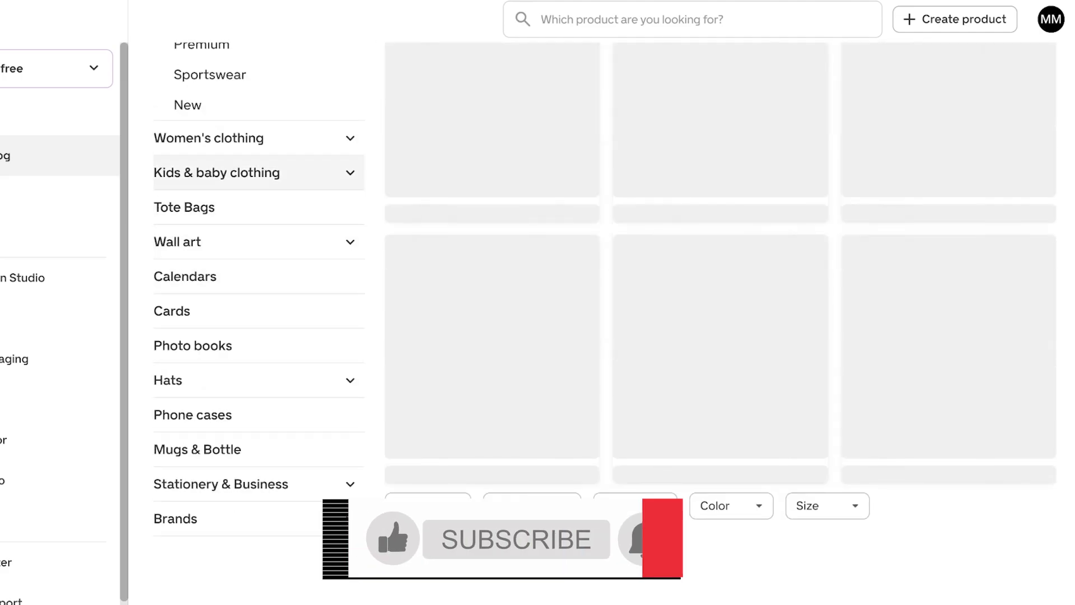
{"action": "scroll", "coordinate": [259, 219], "scroll_direction": "down", "scroll_amount": 7}
{"action": "scroll", "coordinate": [257, 230], "scroll_direction": "down", "scroll_amount": 8}
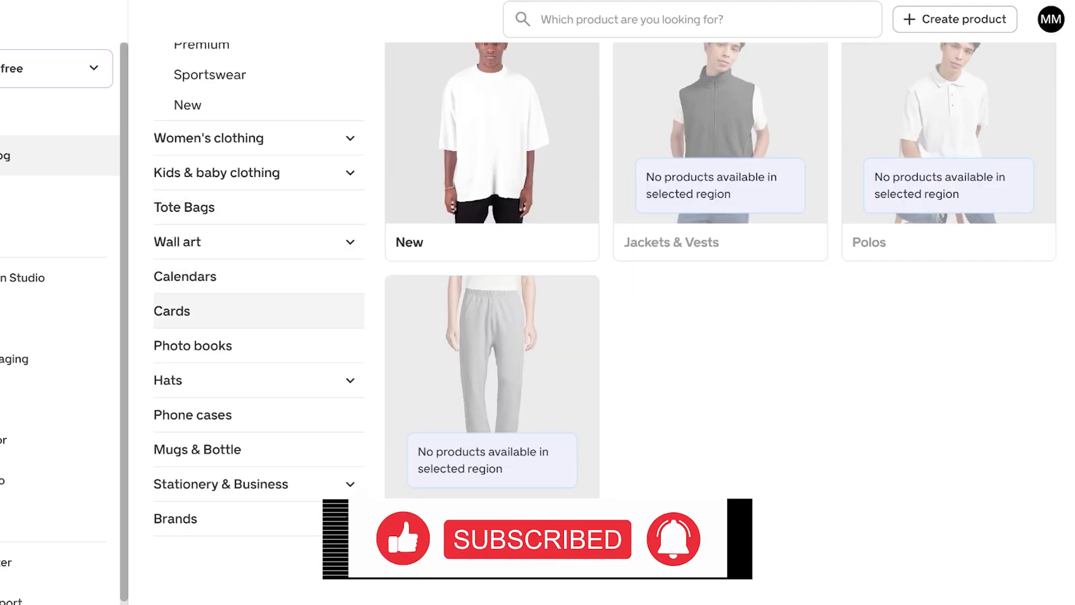
Browse the catalog's Hats, Mugs & Bottle and Father's Day categories
{"action": "left_click", "coordinate": [258, 379]}
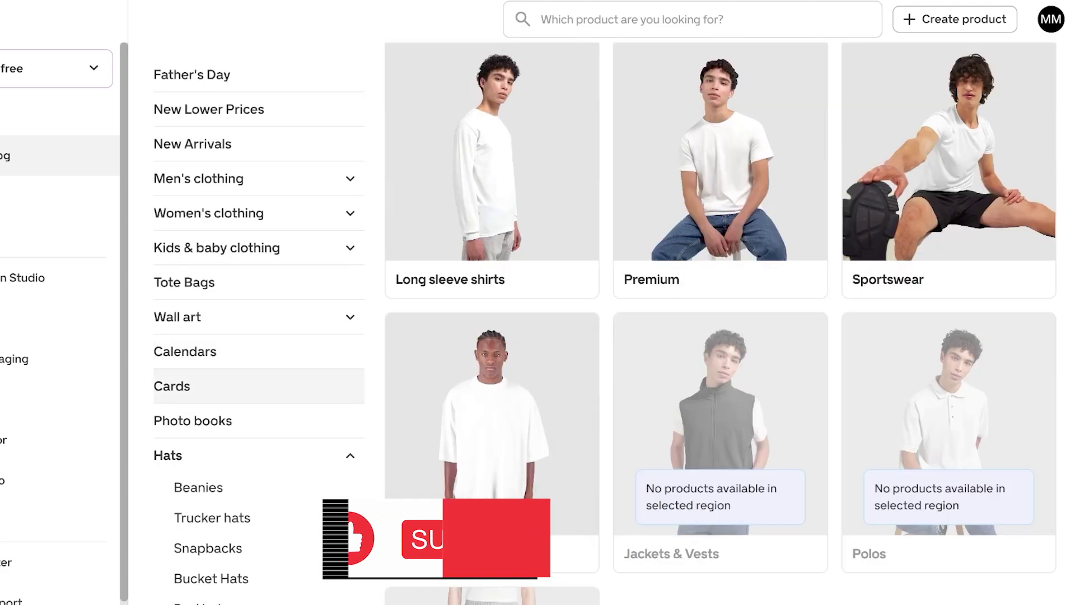
{"action": "scroll", "coordinate": [258, 387], "scroll_direction": "down", "scroll_amount": 5}
{"action": "left_click", "coordinate": [258, 449]}
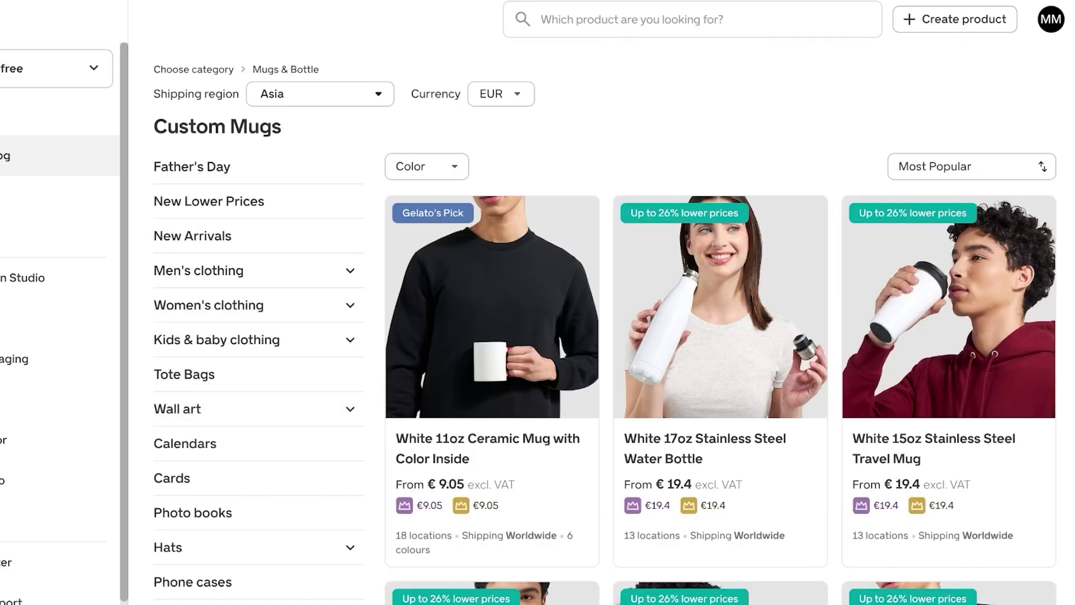
{"action": "left_click", "coordinate": [190, 167]}
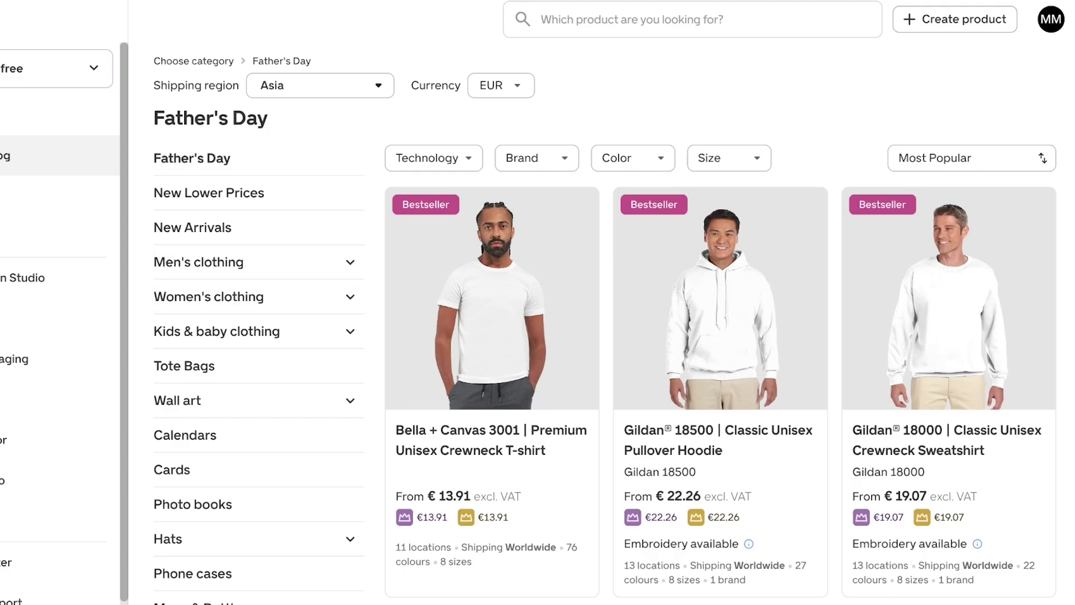
Open the T-shirts subcategory of Women's clothing and examine the listed products and their prices
{"action": "left_click", "coordinate": [255, 296]}
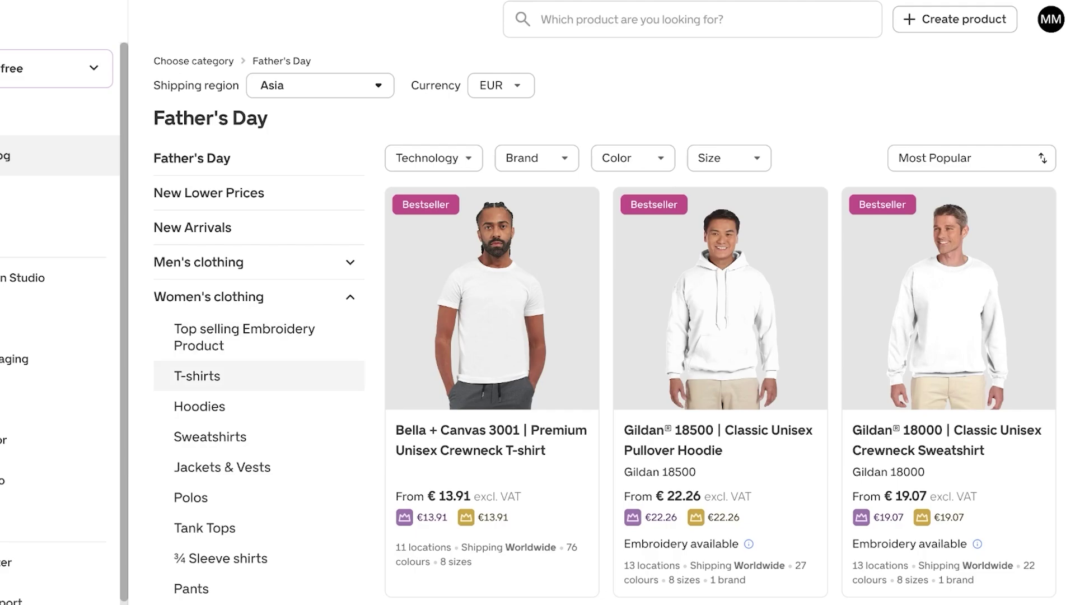
{"action": "left_click", "coordinate": [197, 376]}
{"action": "scroll", "coordinate": [720, 324], "scroll_direction": "down", "scroll_amount": 5}
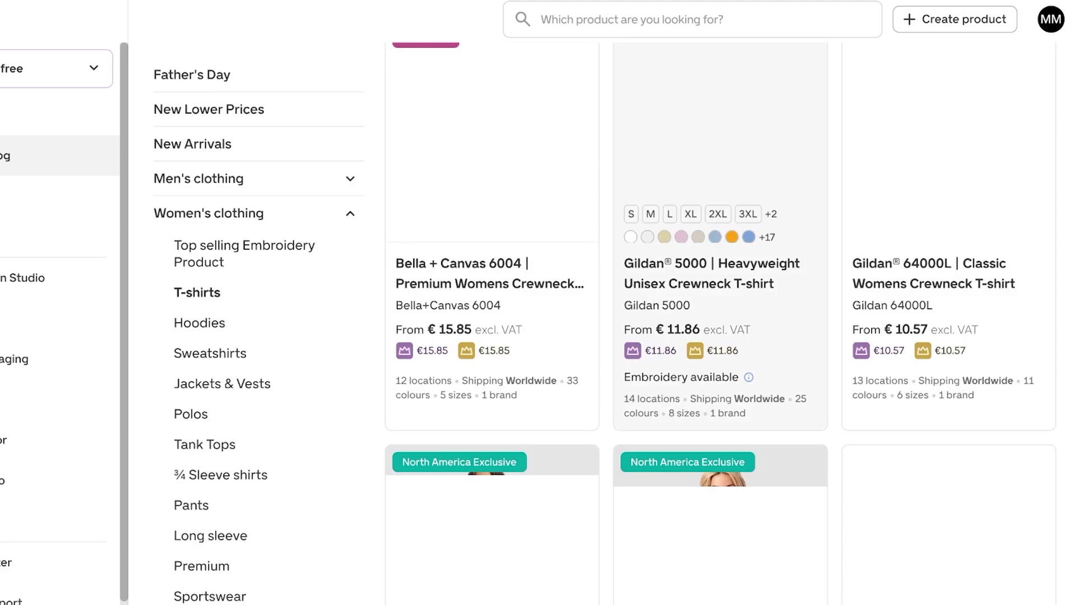
{"action": "scroll", "coordinate": [948, 339], "scroll_direction": "up", "scroll_amount": 6}
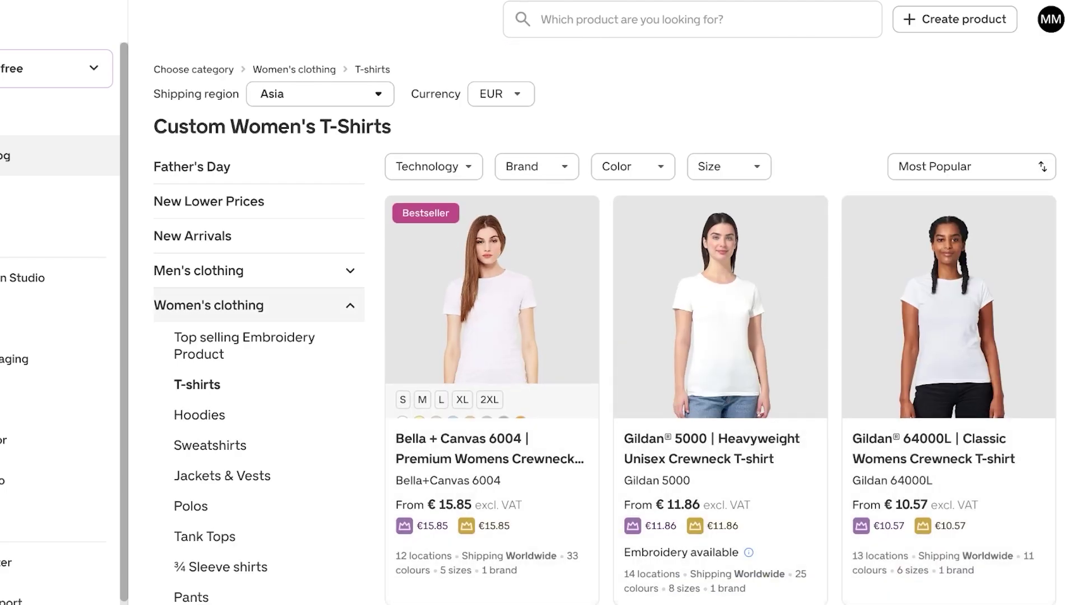
{"action": "scroll", "coordinate": [721, 324], "scroll_direction": "down", "scroll_amount": 15}
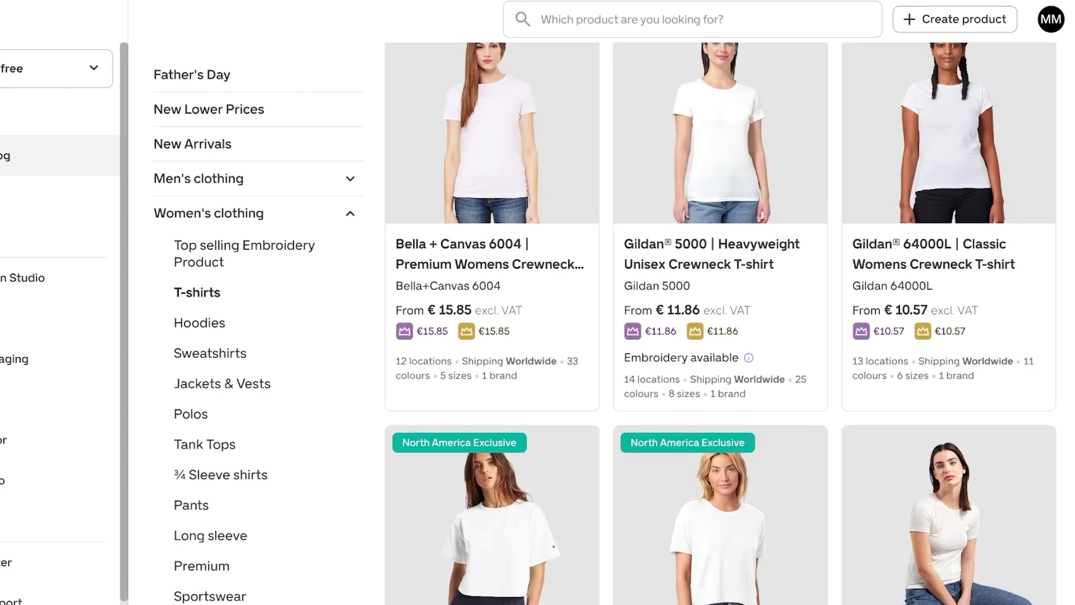
{"action": "scroll", "coordinate": [721, 324], "scroll_direction": "up", "scroll_amount": 15}
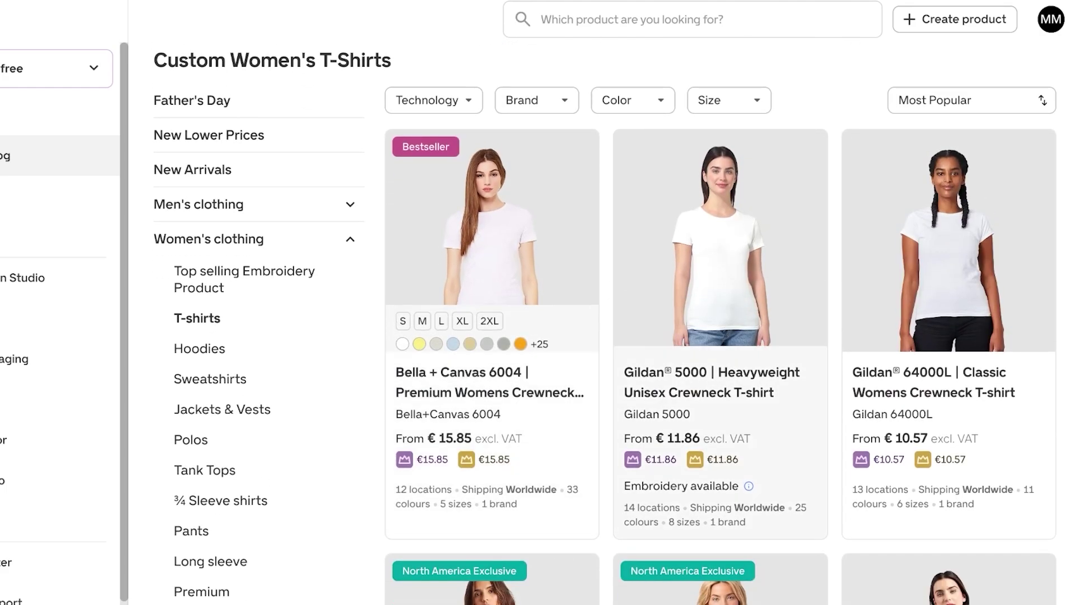
{"action": "scroll", "coordinate": [720, 324], "scroll_direction": "down", "scroll_amount": 10}
{"action": "scroll", "coordinate": [720, 324], "scroll_direction": "down", "scroll_amount": 5}
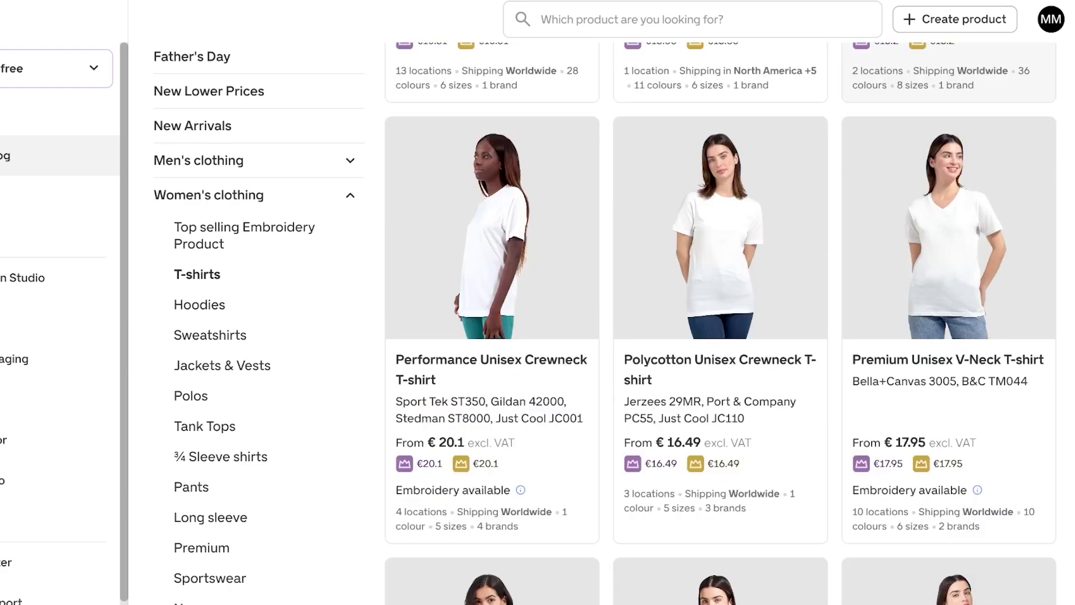
{"action": "scroll", "coordinate": [720, 324], "scroll_direction": "down", "scroll_amount": 5}
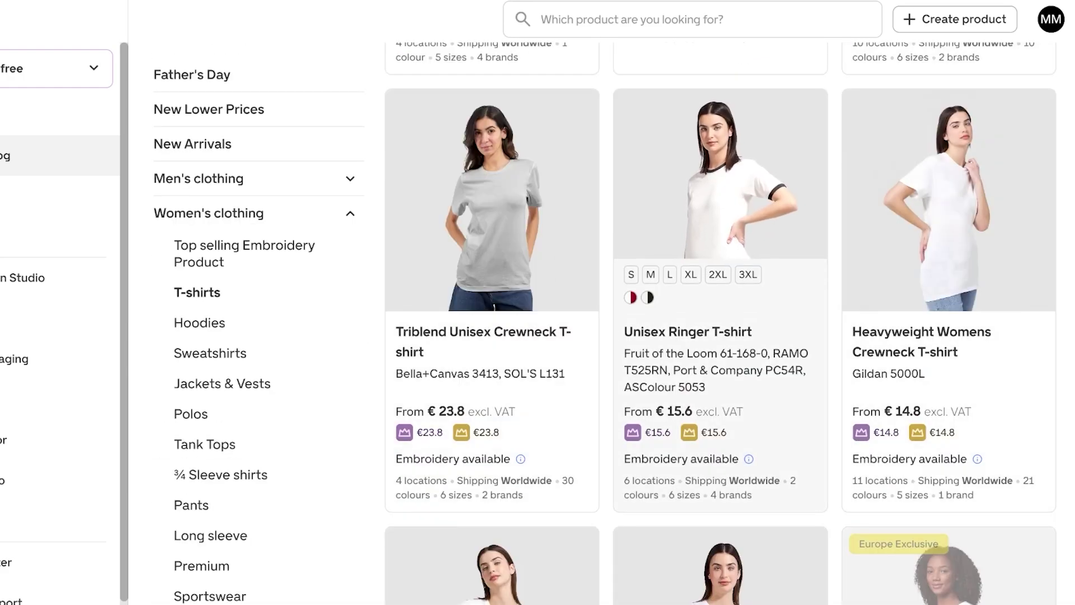
{"action": "scroll", "coordinate": [721, 323], "scroll_direction": "down", "scroll_amount": 5}
{"action": "scroll", "coordinate": [721, 323], "scroll_direction": "up", "scroll_amount": 15}
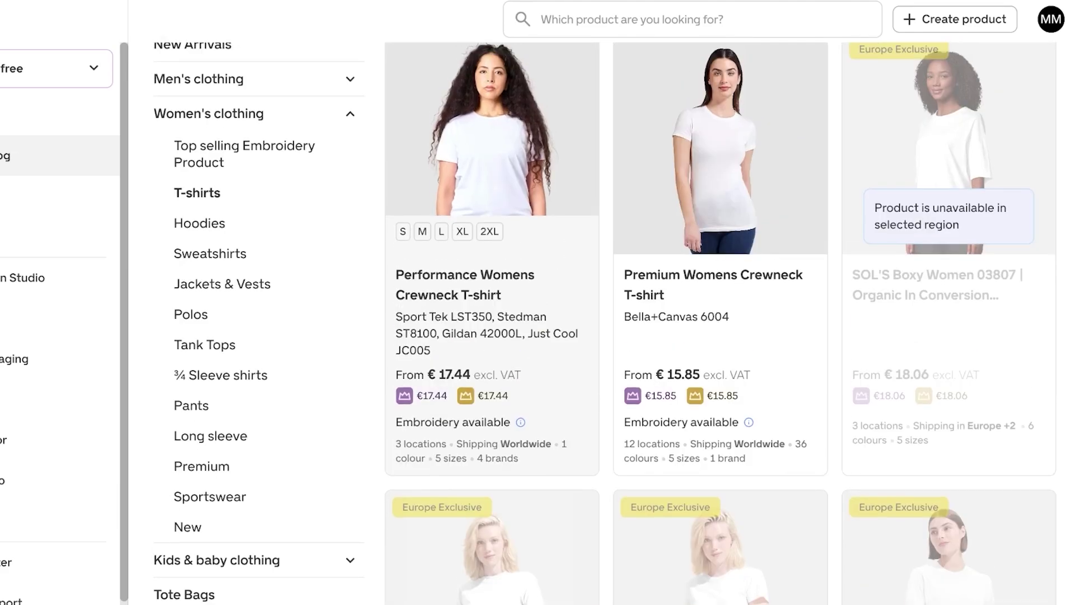
Open the Bella + Canvas 6004 Premium Womens Crewneck T-shirt and review its colors, sizes, pricing, shipping and description
{"action": "scroll", "coordinate": [720, 324], "scroll_direction": "up", "scroll_amount": 8}
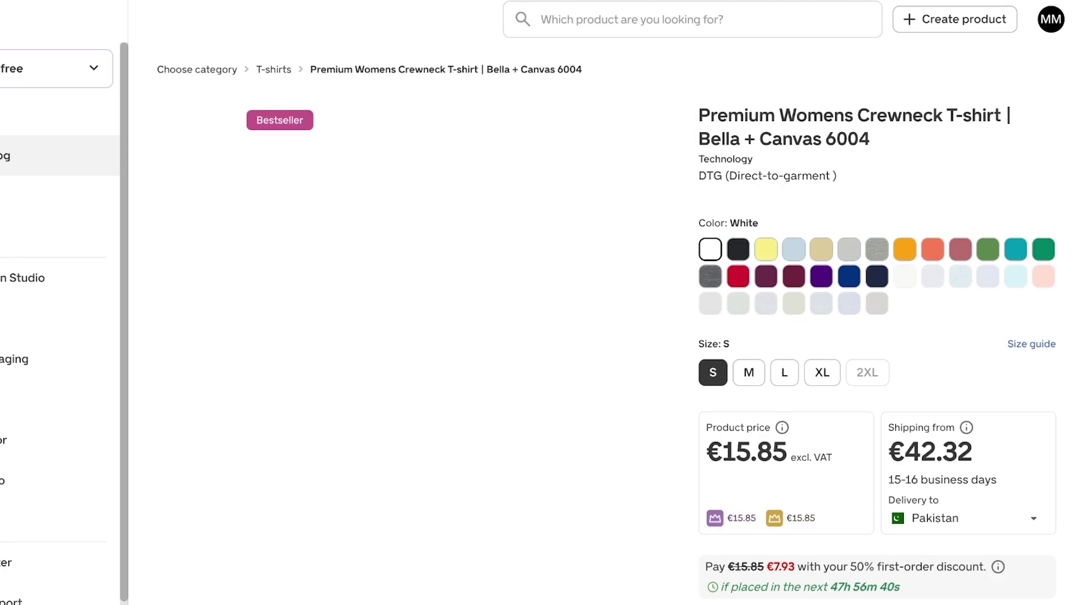
{"action": "scroll", "coordinate": [606, 323], "scroll_direction": "down", "scroll_amount": 1}
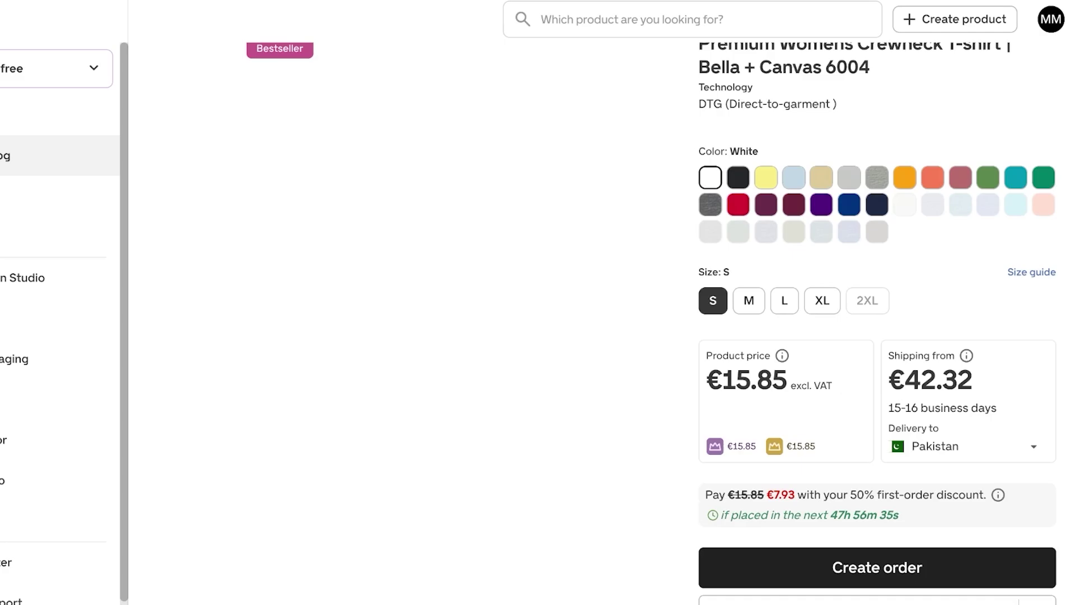
{"action": "scroll", "coordinate": [606, 322], "scroll_direction": "down", "scroll_amount": 2}
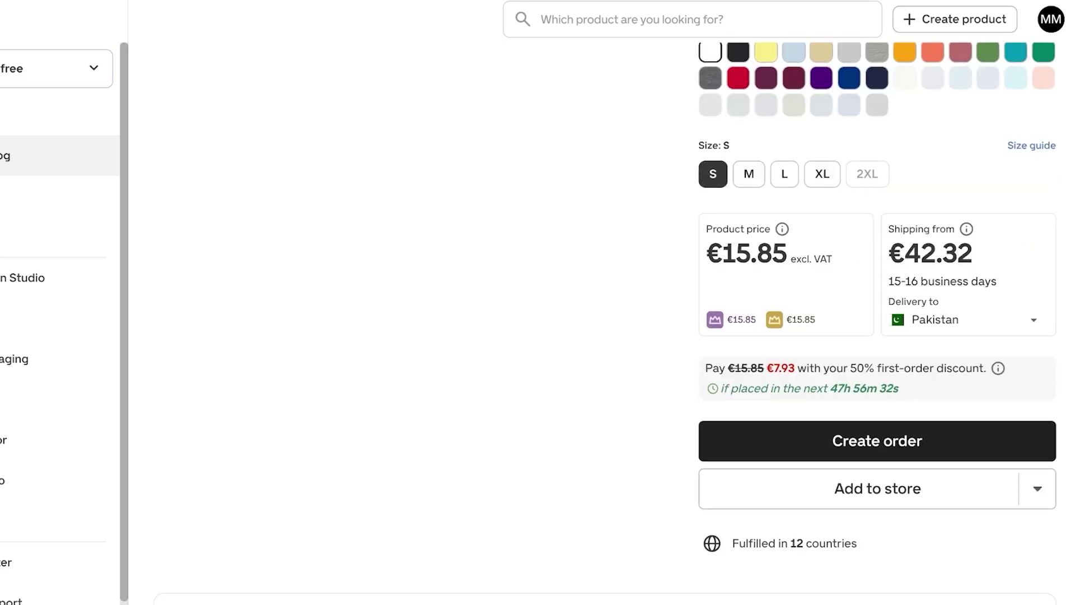
{"action": "scroll", "coordinate": [606, 323], "scroll_direction": "down", "scroll_amount": 3}
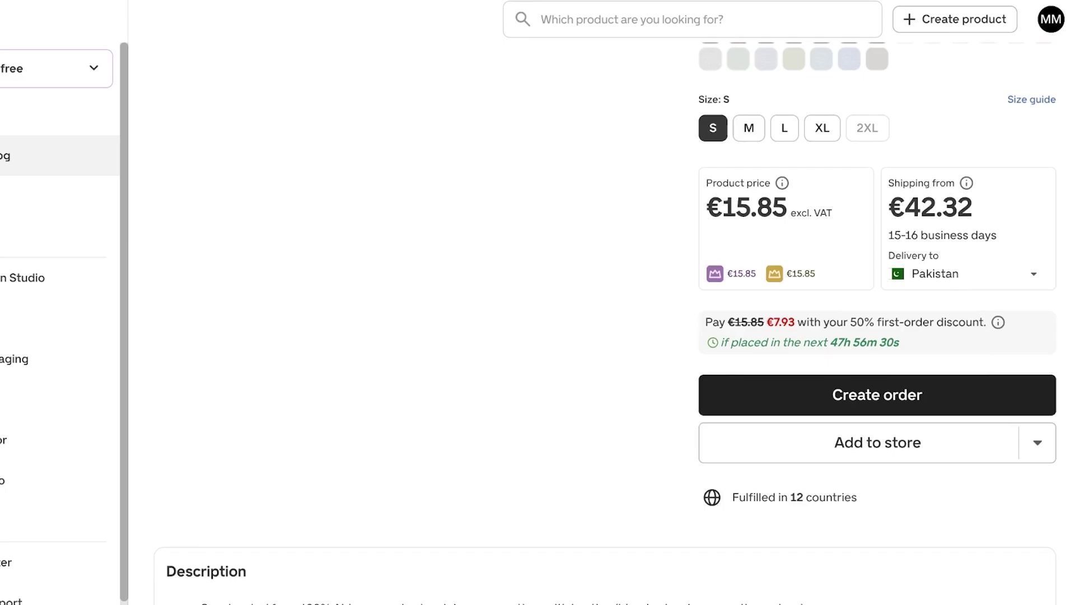
{"action": "scroll", "coordinate": [607, 322], "scroll_direction": "down", "scroll_amount": 2}
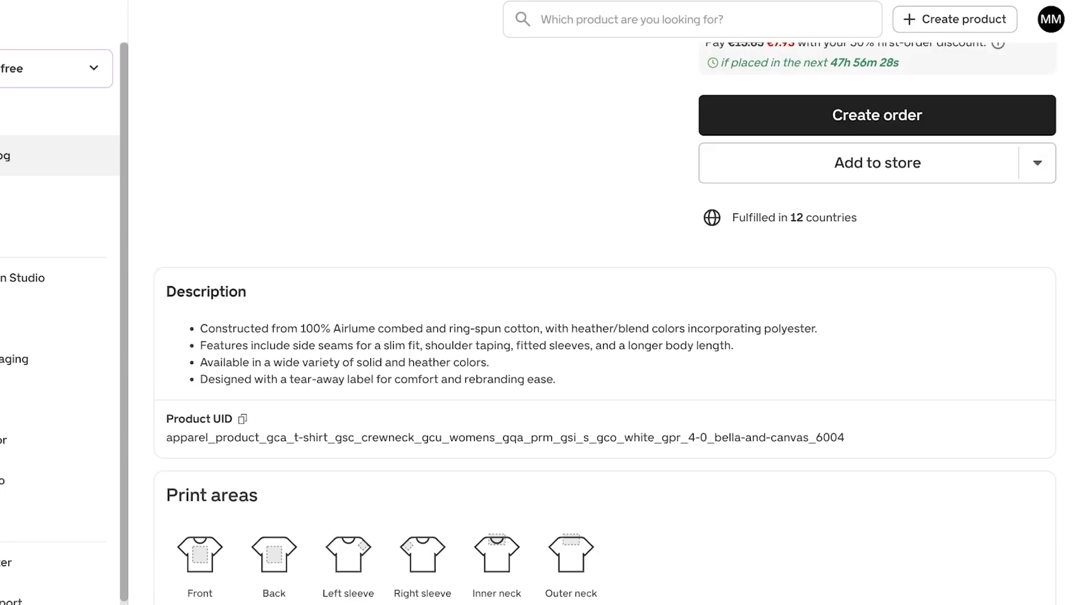
{"action": "left_click_drag", "start_coordinate": [306, 328], "coordinate": [333, 328]}
Return to the women's T-shirt list and reopen the Bella + Canvas 6004 to review its print areas, compliance information and care instructions
{"action": "key", "text": "alt+Left"}
{"action": "scroll", "coordinate": [241, 392], "scroll_direction": "down", "scroll_amount": 1}
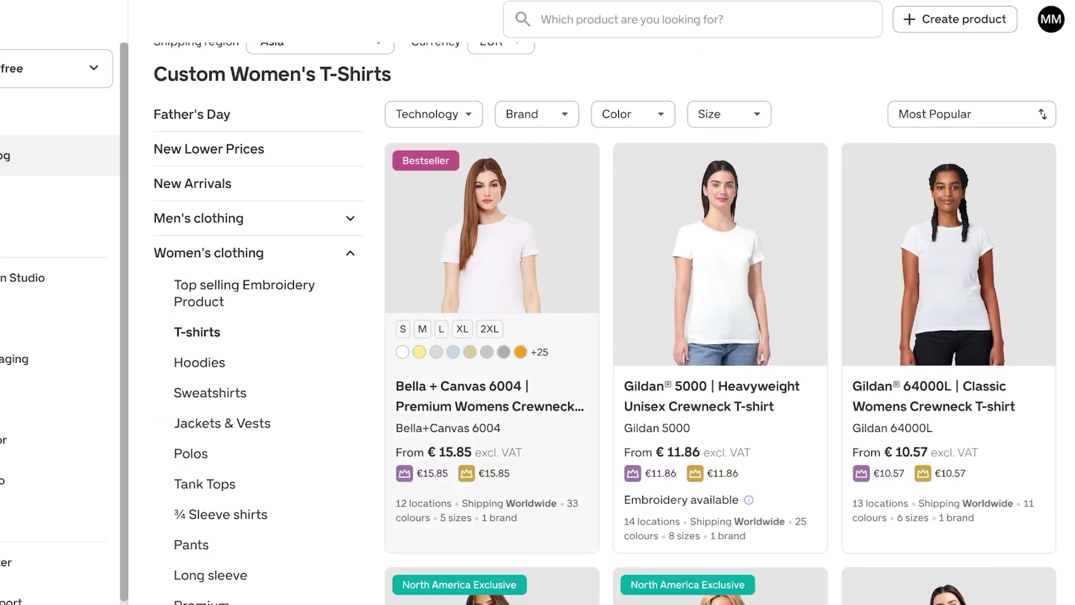
{"action": "left_click", "coordinate": [491, 252]}
{"action": "scroll", "coordinate": [604, 323], "scroll_direction": "down", "scroll_amount": 15}
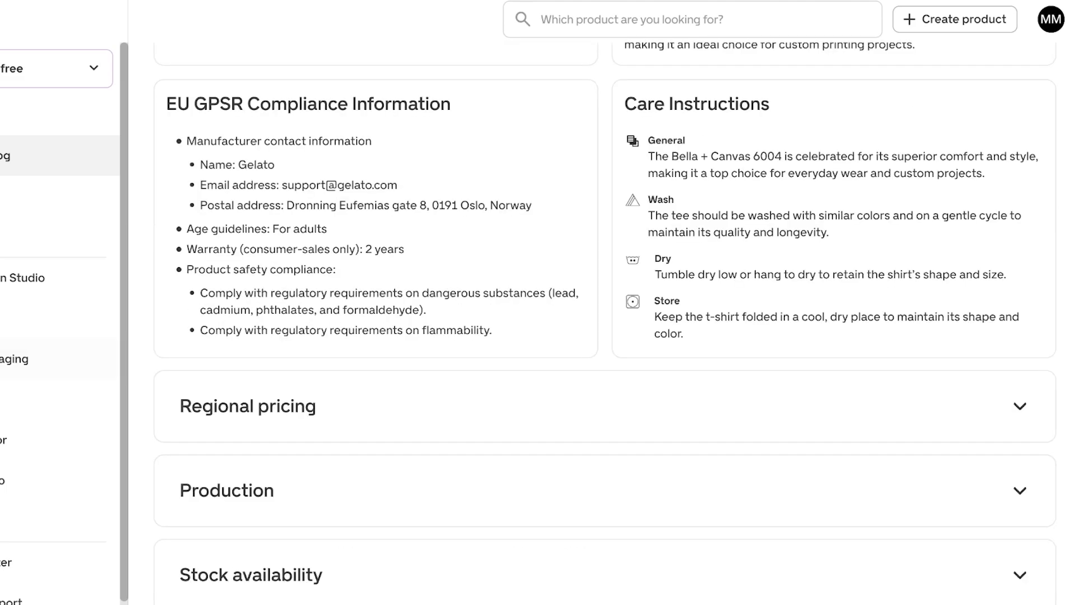
{"action": "scroll", "coordinate": [604, 323], "scroll_direction": "up", "scroll_amount": 8}
{"action": "scroll", "coordinate": [605, 336], "scroll_direction": "down", "scroll_amount": 5}
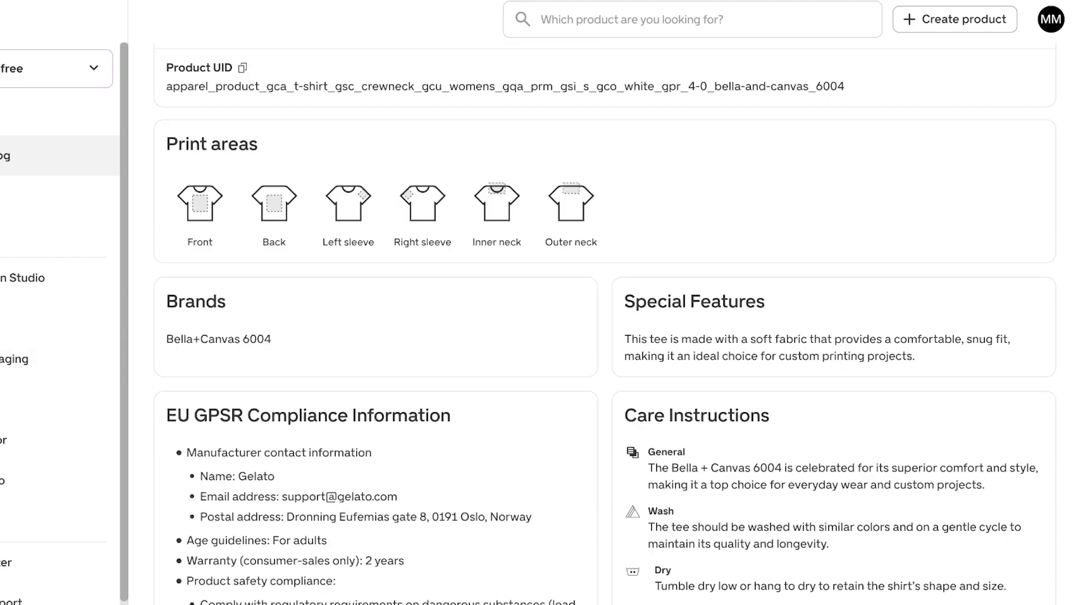
{"action": "scroll", "coordinate": [604, 335], "scroll_direction": "down", "scroll_amount": 6}
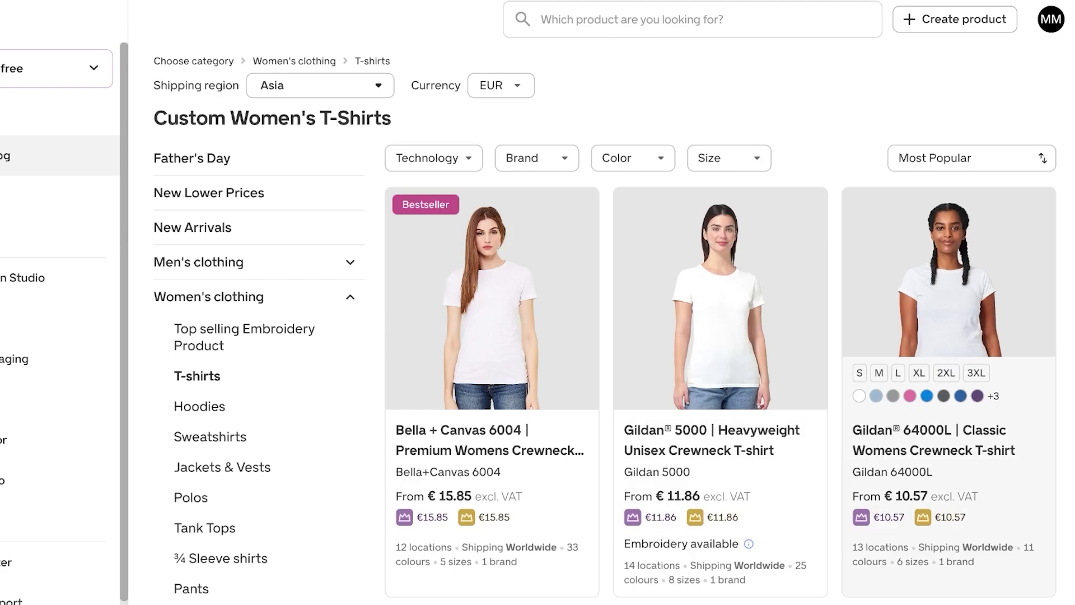
Return to the women's T-shirt list and sort it by Price: Low to High
{"action": "scroll", "coordinate": [720, 336], "scroll_direction": "down", "scroll_amount": 2}
{"action": "scroll", "coordinate": [720, 323], "scroll_direction": "down", "scroll_amount": 5}
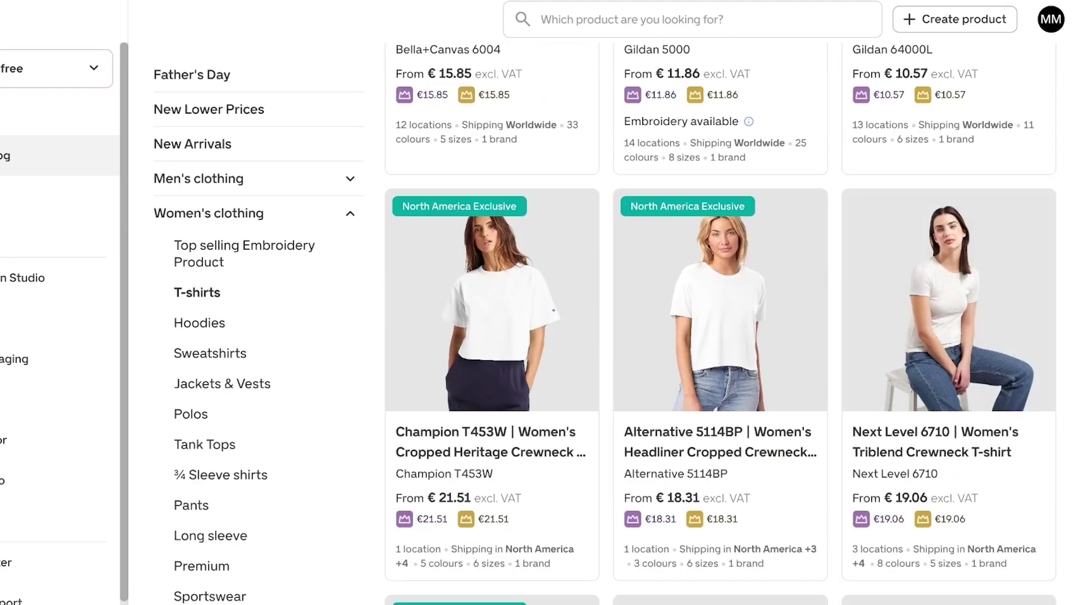
{"action": "scroll", "coordinate": [721, 323], "scroll_direction": "up", "scroll_amount": 2}
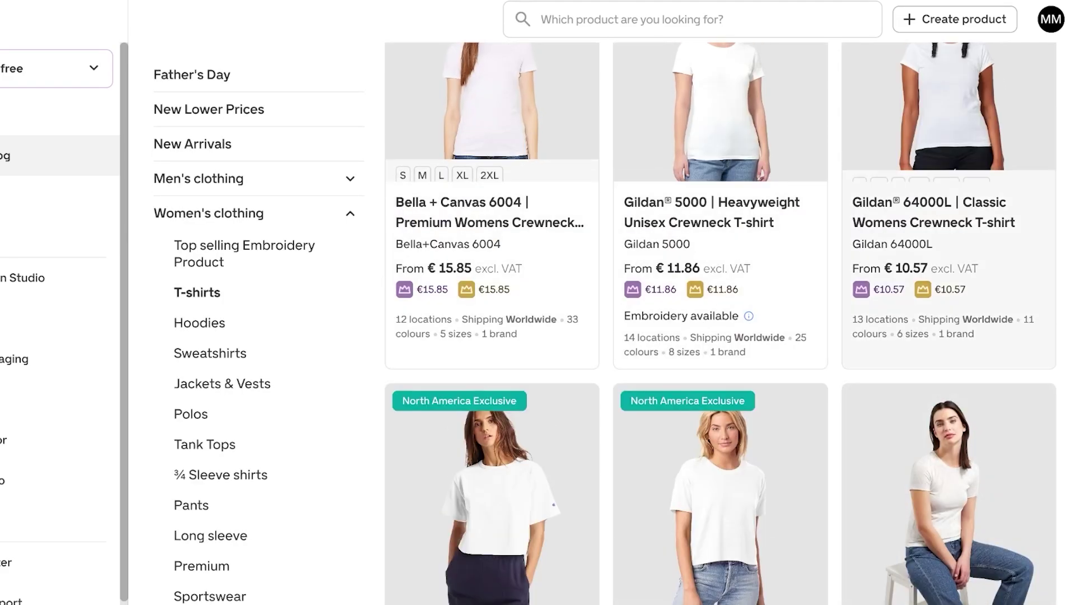
{"action": "scroll", "coordinate": [720, 323], "scroll_direction": "down", "scroll_amount": 15}
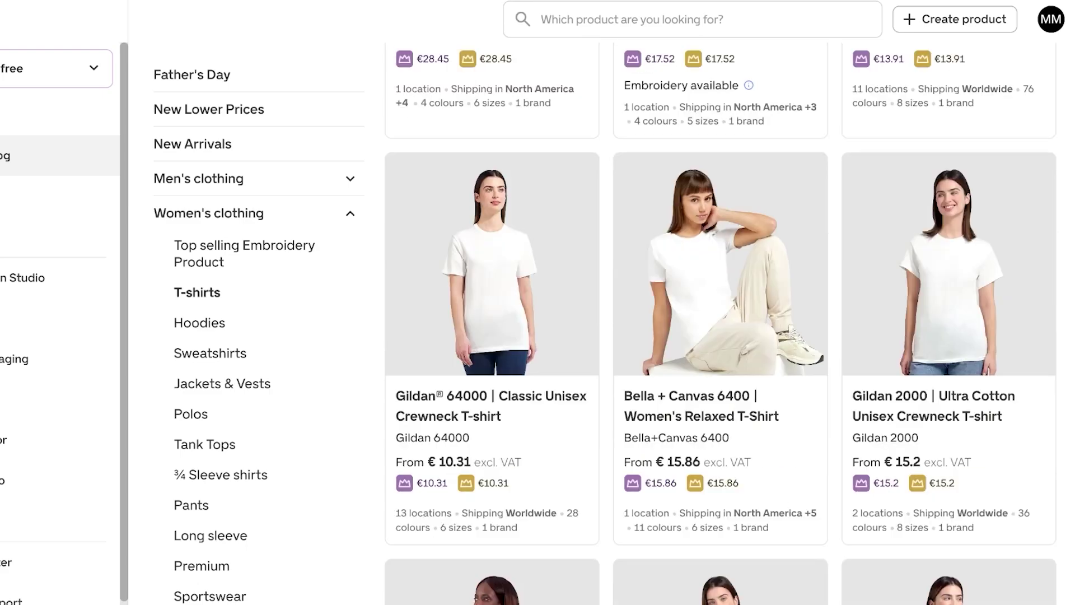
{"action": "scroll", "coordinate": [721, 323], "scroll_direction": "up", "scroll_amount": 18}
{"action": "scroll", "coordinate": [720, 323], "scroll_direction": "up", "scroll_amount": 2}
{"action": "left_click", "coordinate": [971, 166]}
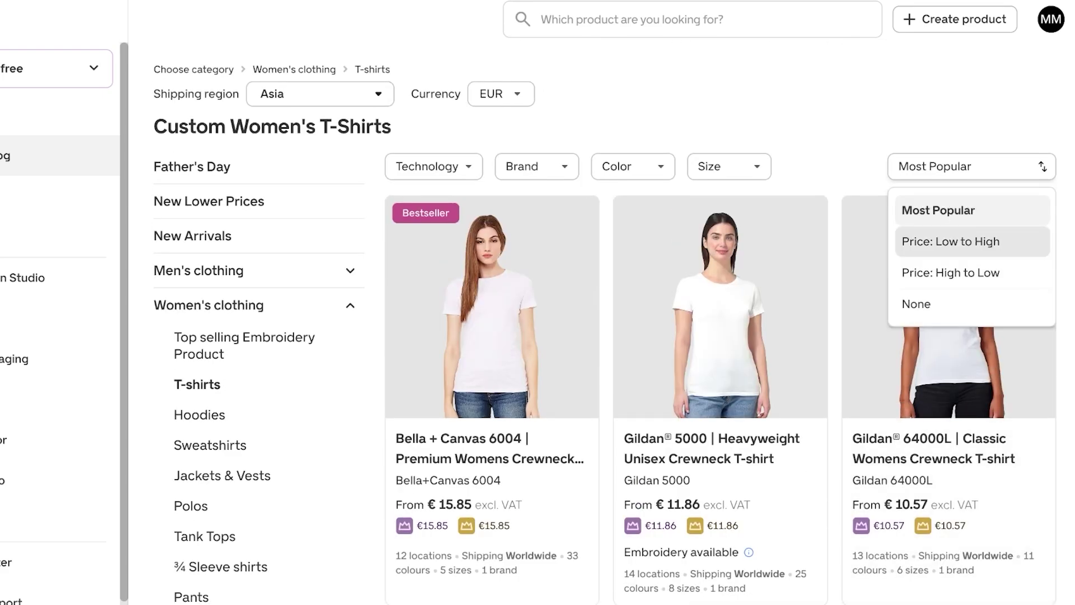
{"action": "left_click", "coordinate": [947, 243]}
{"action": "left_click", "coordinate": [972, 166]}
{"action": "left_click", "coordinate": [950, 241]}
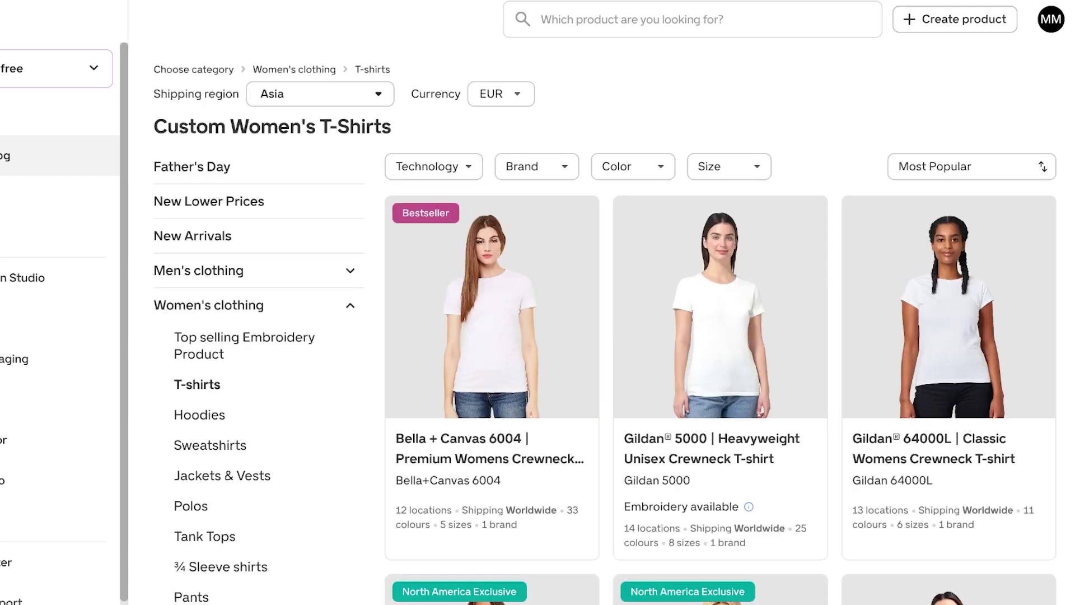
{"action": "left_click", "coordinate": [972, 166]}
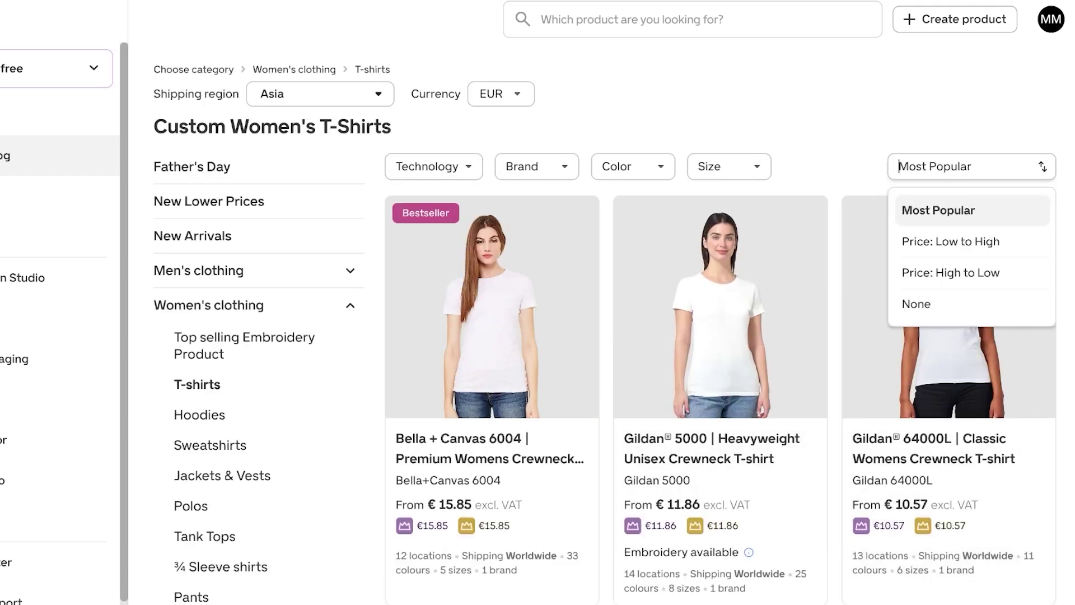
{"action": "left_click", "coordinate": [949, 241]}
Open the Gildan 64000 T-shirt, review its product details and care instructions, and expand its Production section
{"action": "left_click", "coordinate": [491, 314]}
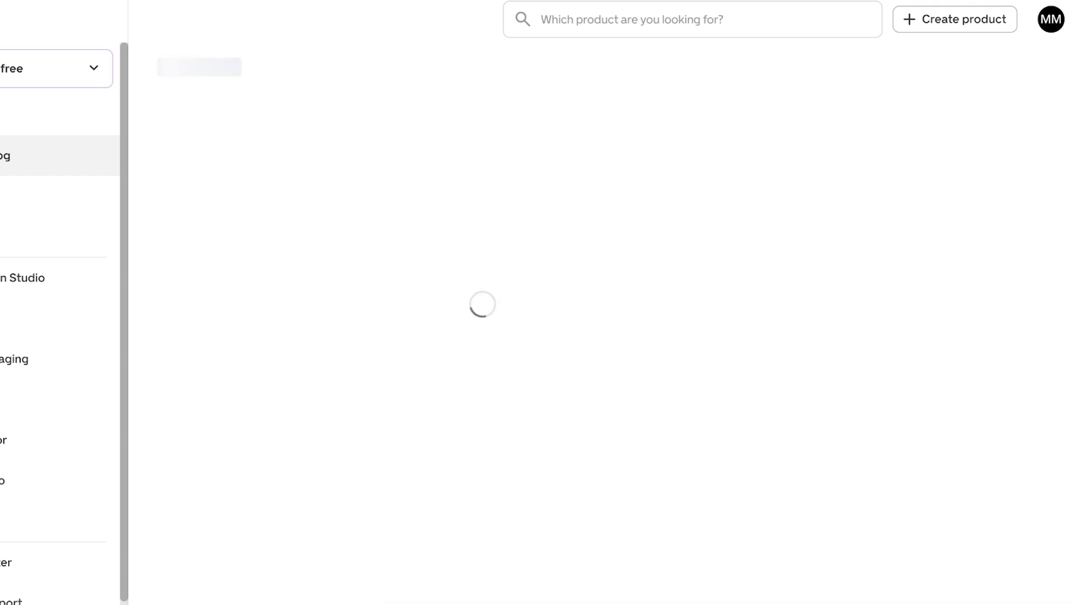
{"action": "scroll", "coordinate": [822, 248], "scroll_direction": "down", "scroll_amount": 2}
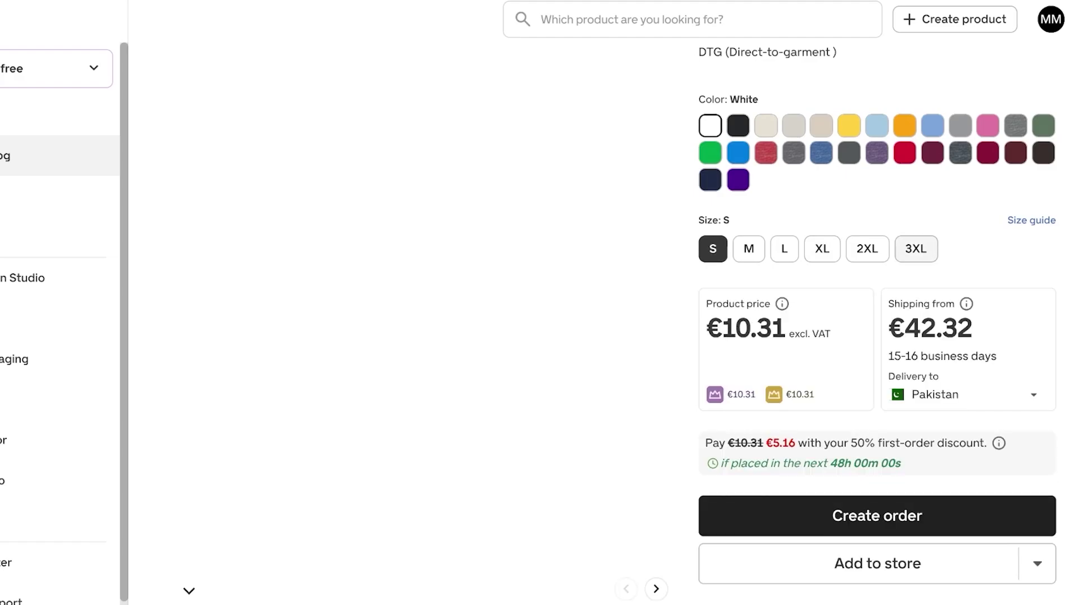
{"action": "scroll", "coordinate": [605, 325], "scroll_direction": "down", "scroll_amount": 9}
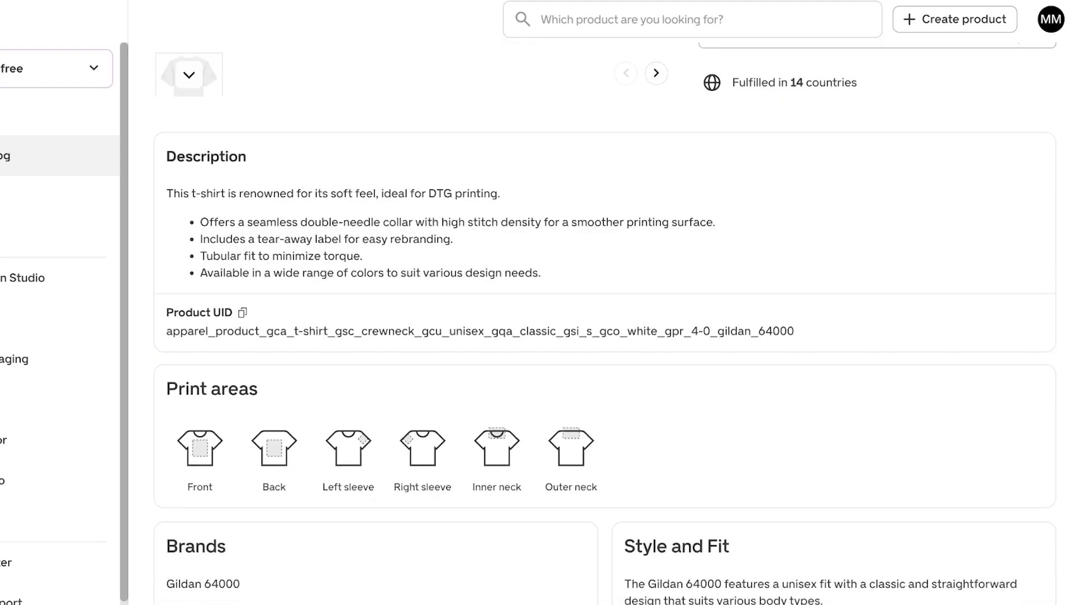
{"action": "scroll", "coordinate": [604, 323], "scroll_direction": "up", "scroll_amount": 1}
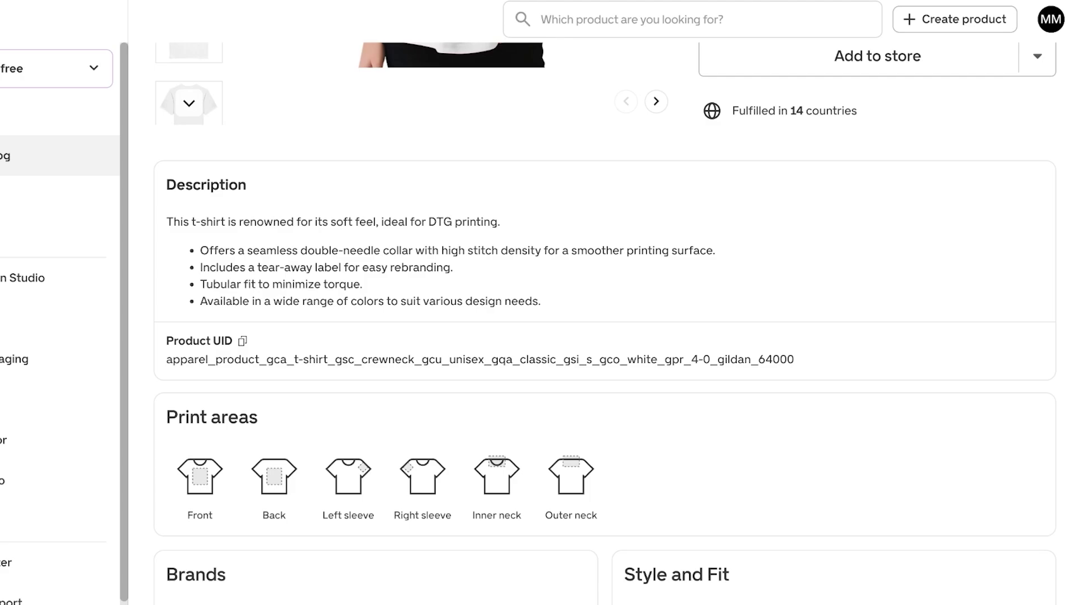
{"action": "scroll", "coordinate": [604, 325], "scroll_direction": "down", "scroll_amount": 7}
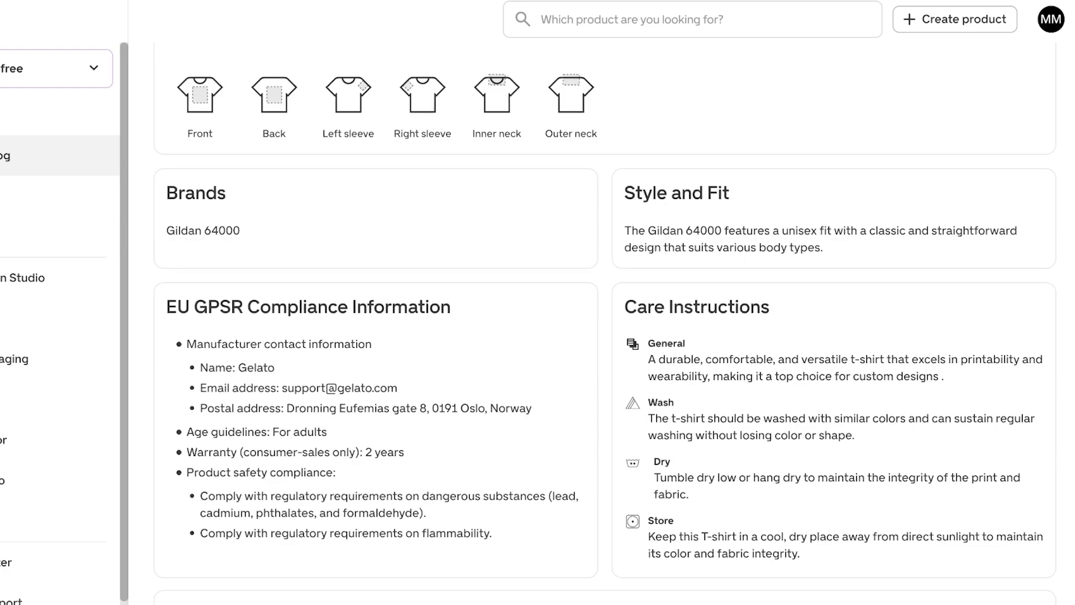
{"action": "scroll", "coordinate": [1019, 336], "scroll_direction": "down", "scroll_amount": 5}
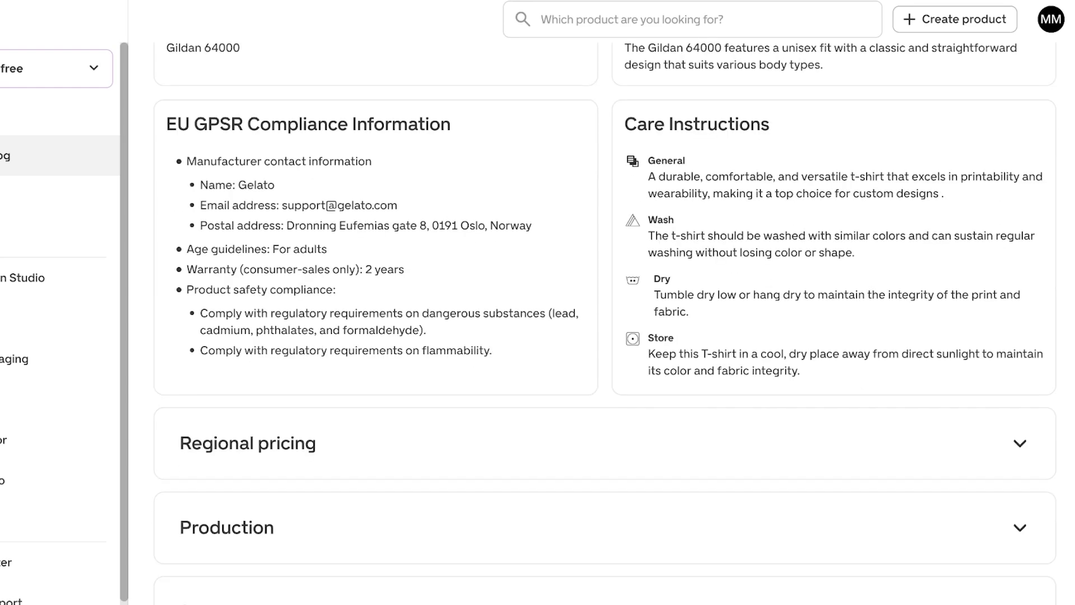
{"action": "left_click", "coordinate": [1019, 419]}
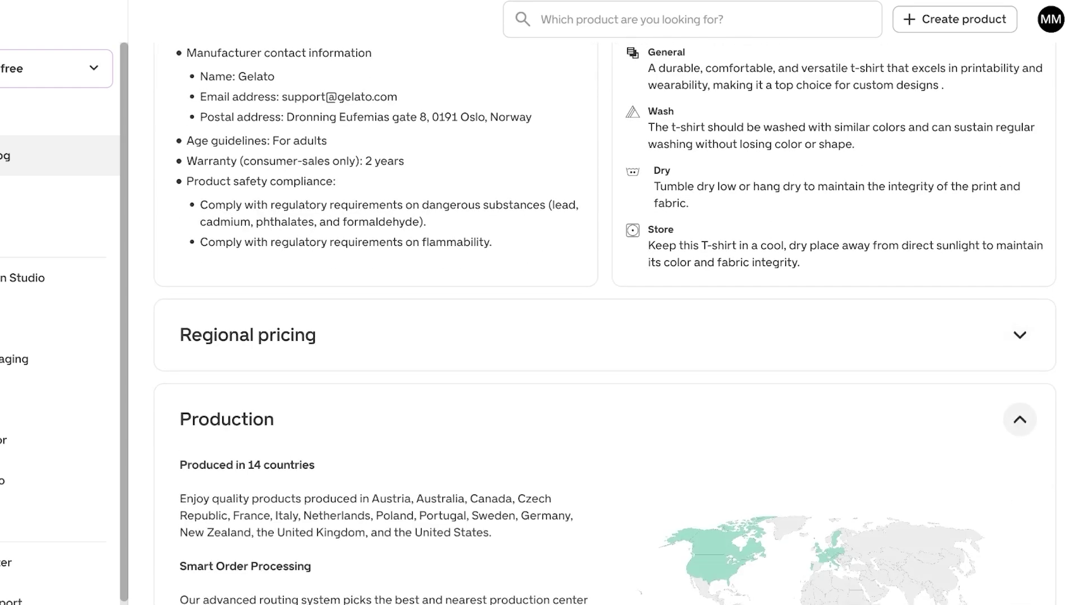
Collapse the Gildan 64000's Production section and briefly check its Regional pricing section
{"action": "left_click", "coordinate": [1019, 419]}
{"action": "left_click", "coordinate": [1019, 335]}
{"action": "left_click", "coordinate": [1019, 335]}
{"action": "scroll", "coordinate": [1020, 335], "scroll_direction": "down", "scroll_amount": 7}
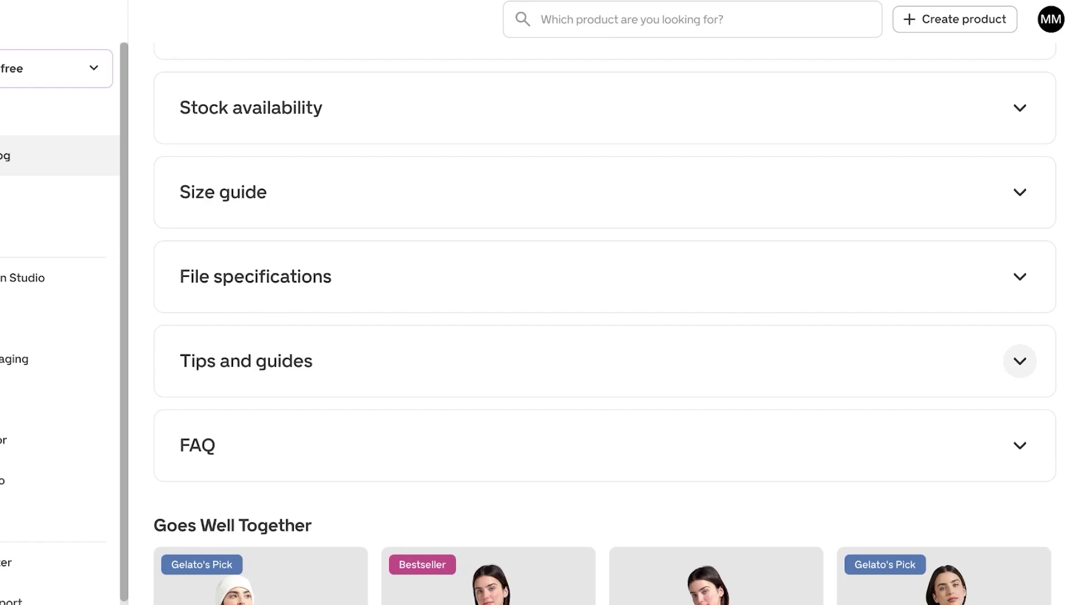
Expand the Gildan 64000's Tips and guides section and review its design specs, best practices, key notes and care instructions
{"action": "left_click", "coordinate": [1020, 360]}
{"action": "scroll", "coordinate": [1020, 360], "scroll_direction": "down", "scroll_amount": 7}
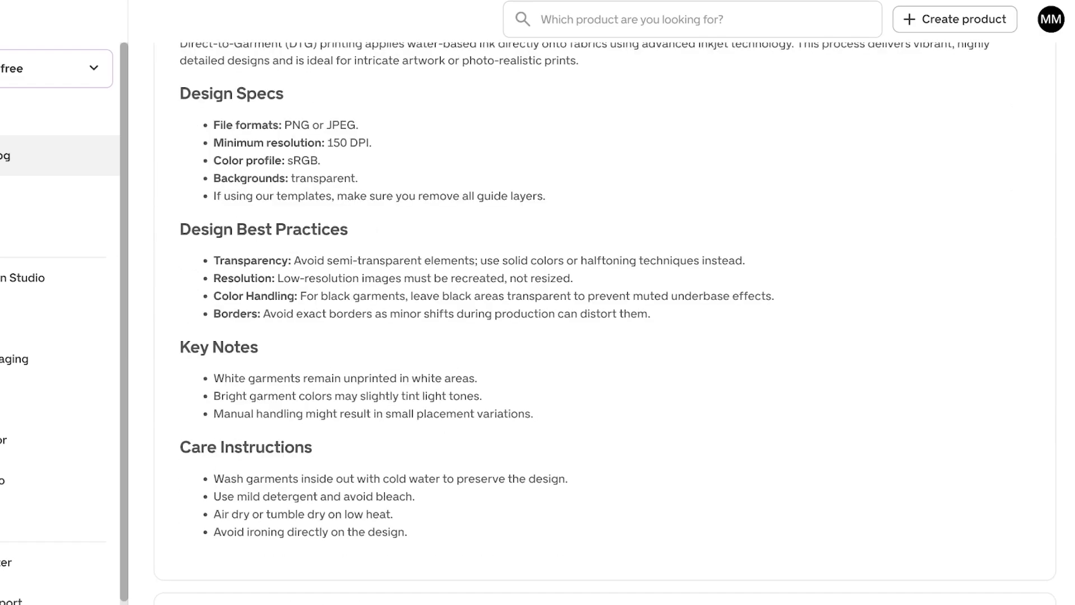
{"action": "scroll", "coordinate": [605, 319], "scroll_direction": "up", "scroll_amount": 3}
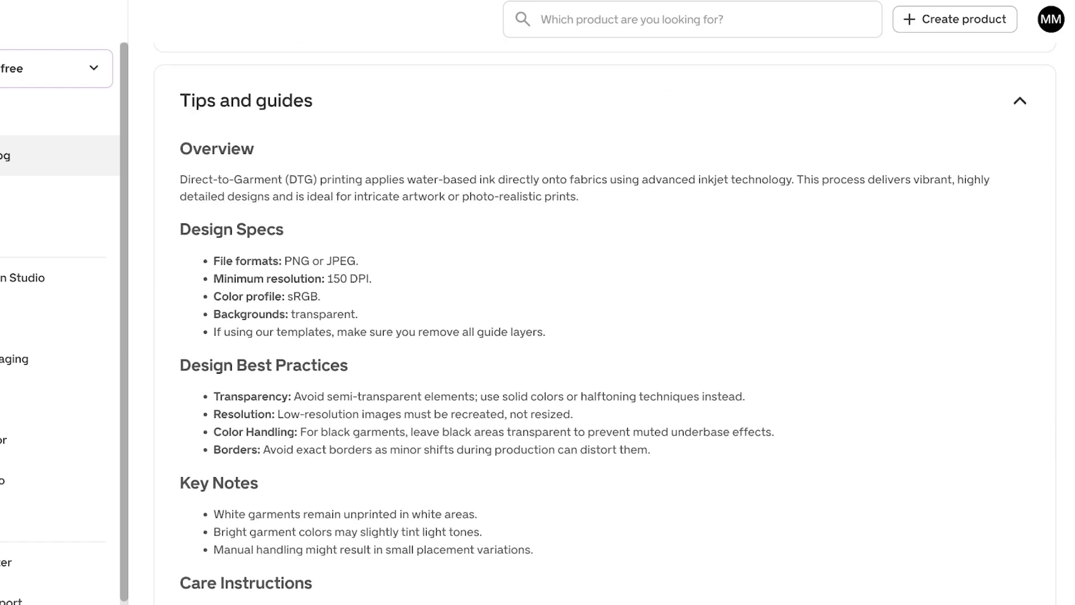
{"action": "scroll", "coordinate": [605, 319], "scroll_direction": "up", "scroll_amount": 14}
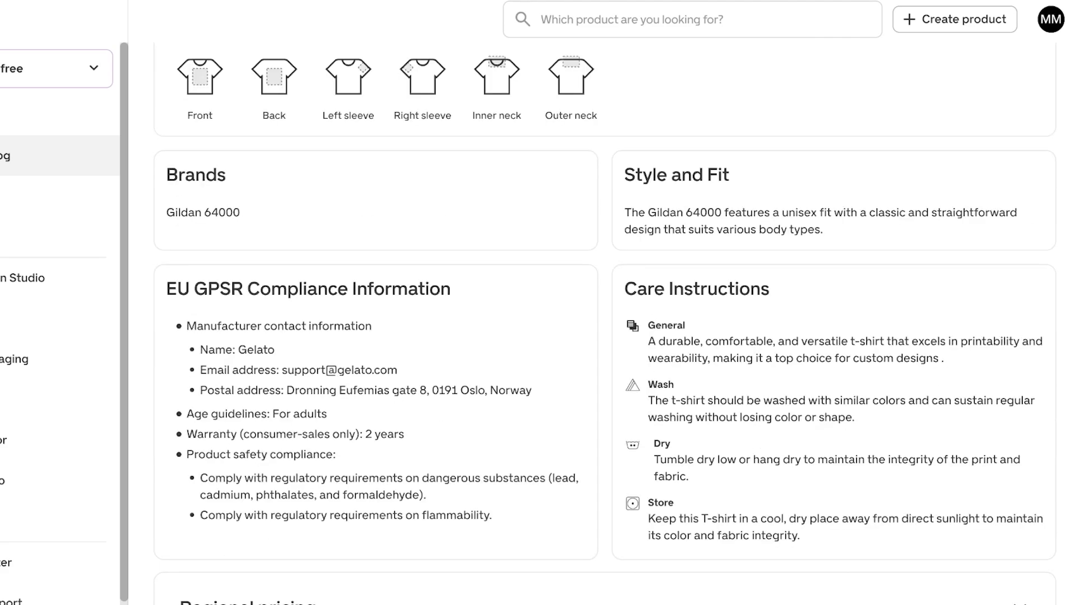
{"action": "scroll", "coordinate": [604, 319], "scroll_direction": "up", "scroll_amount": 6}
{"action": "scroll", "coordinate": [604, 319], "scroll_direction": "up", "scroll_amount": 9}
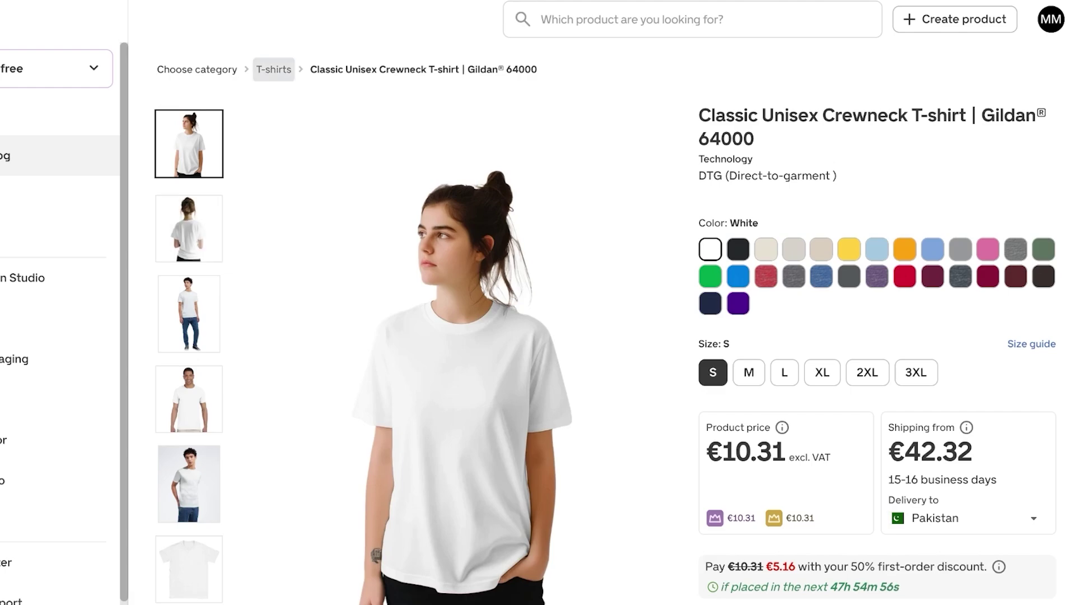
Return to the women's T-shirt list and sort it by Most Popular
{"action": "left_click", "coordinate": [273, 69]}
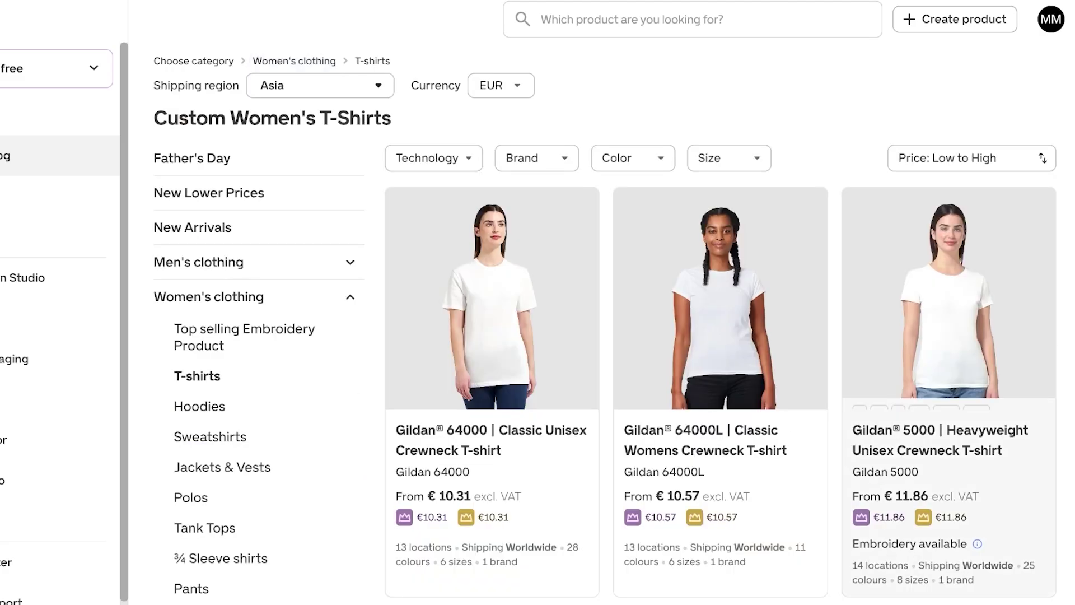
{"action": "scroll", "coordinate": [672, 247], "scroll_direction": "down", "scroll_amount": 6}
{"action": "scroll", "coordinate": [672, 246], "scroll_direction": "up", "scroll_amount": 6}
{"action": "left_click", "coordinate": [952, 166]}
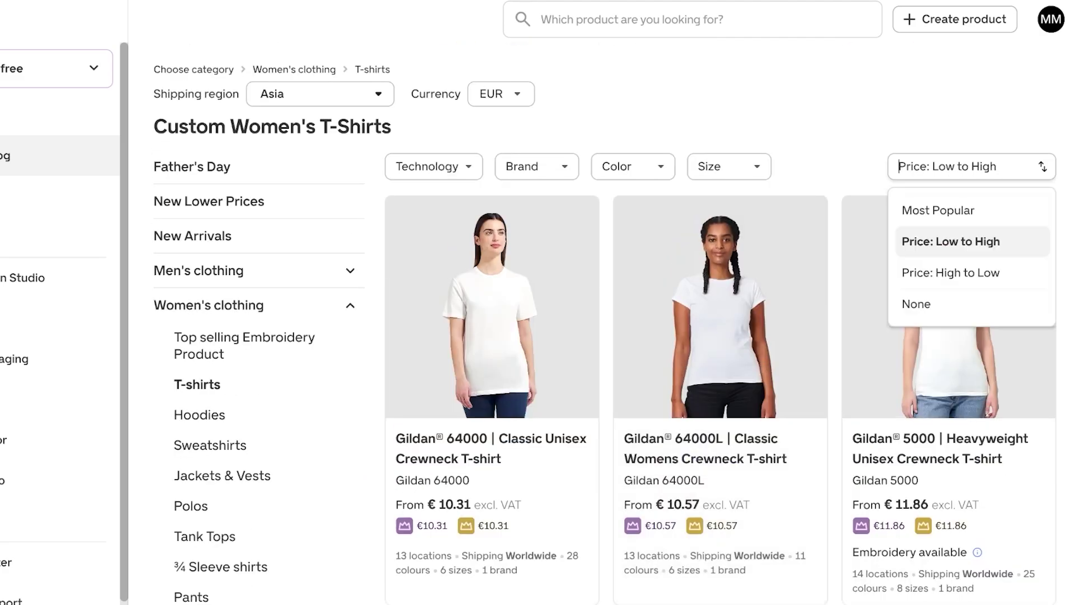
{"action": "left_click", "coordinate": [909, 211]}
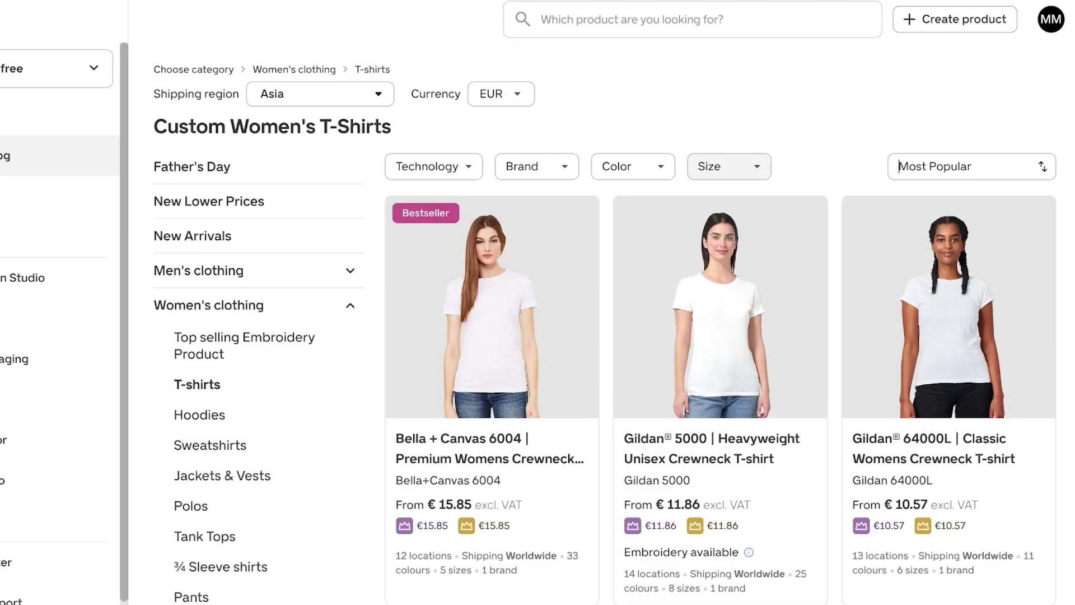
Open the Bella + Canvas 6004 T-shirt from the list, start an order for it, and dismiss the neck label tip
{"action": "scroll", "coordinate": [720, 319], "scroll_direction": "down", "scroll_amount": 5}
{"action": "scroll", "coordinate": [720, 319], "scroll_direction": "down", "scroll_amount": 5}
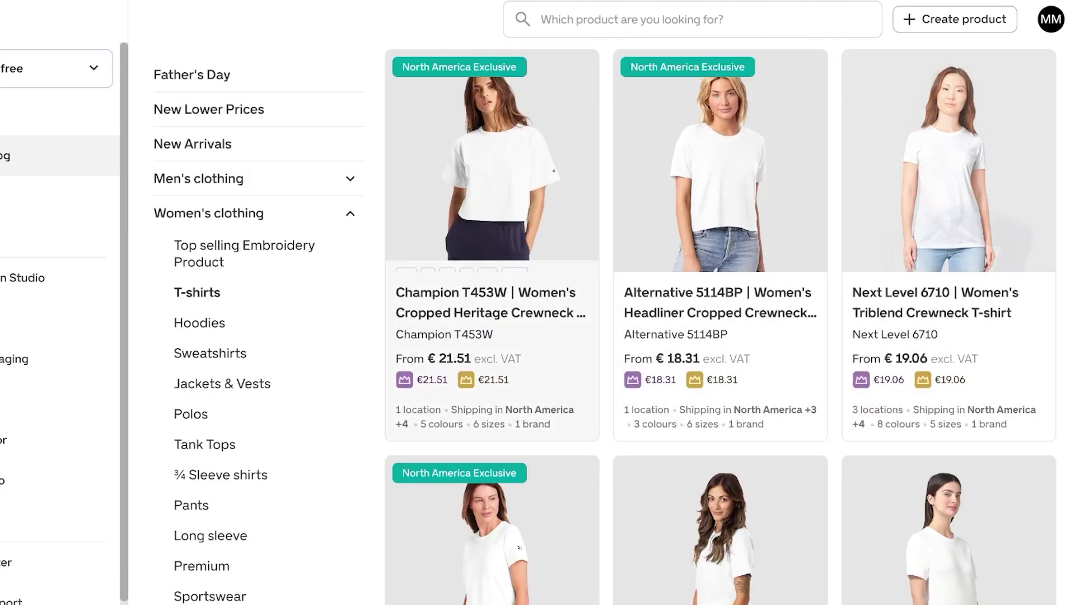
{"action": "scroll", "coordinate": [491, 291], "scroll_direction": "up", "scroll_amount": 10}
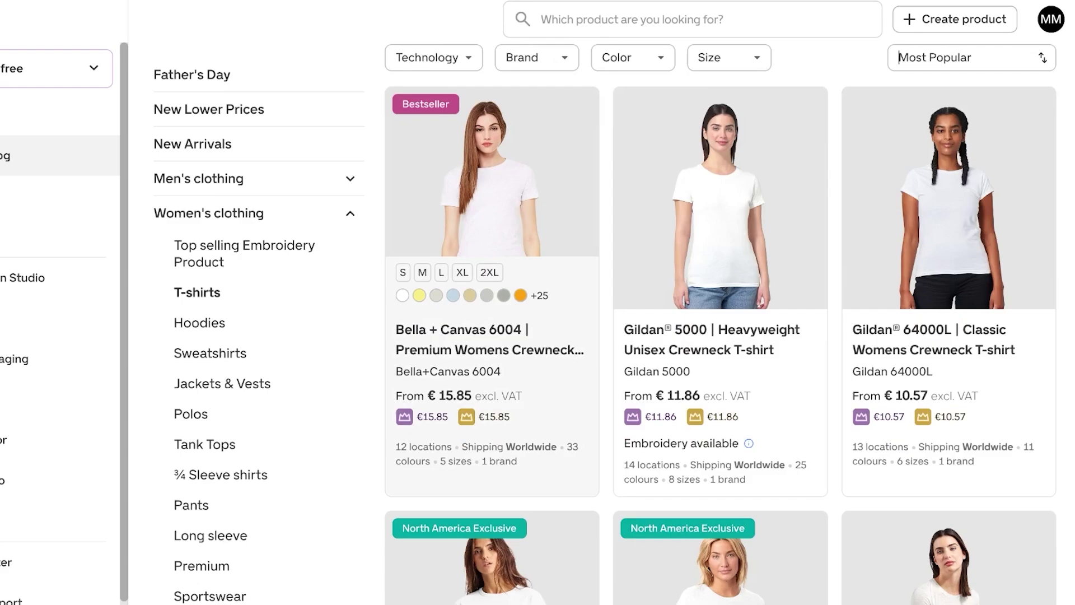
{"action": "left_click", "coordinate": [492, 291]}
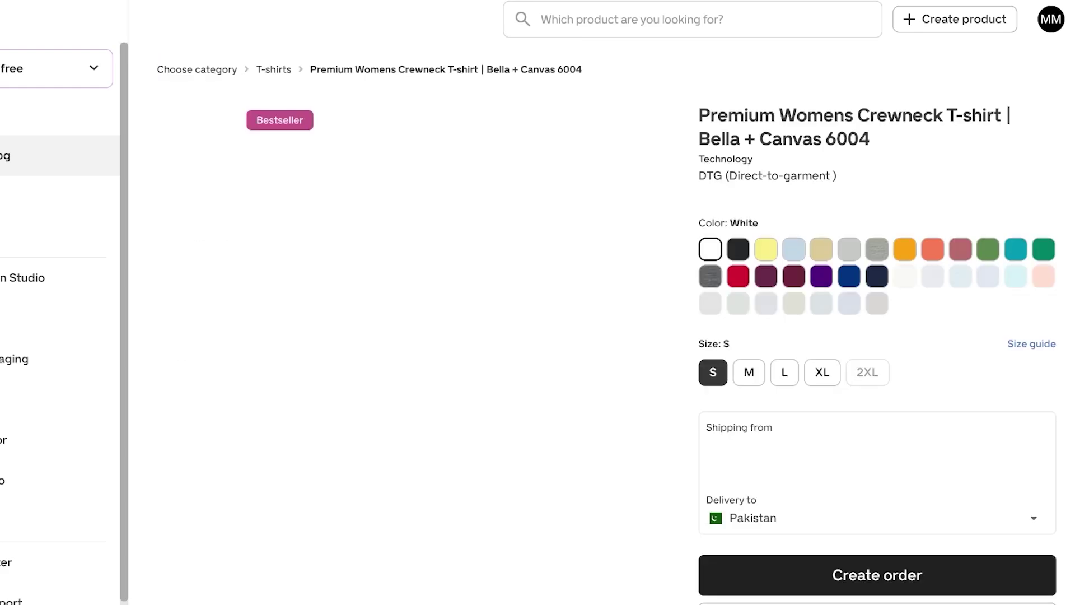
{"action": "scroll", "coordinate": [605, 314], "scroll_direction": "down", "scroll_amount": 8}
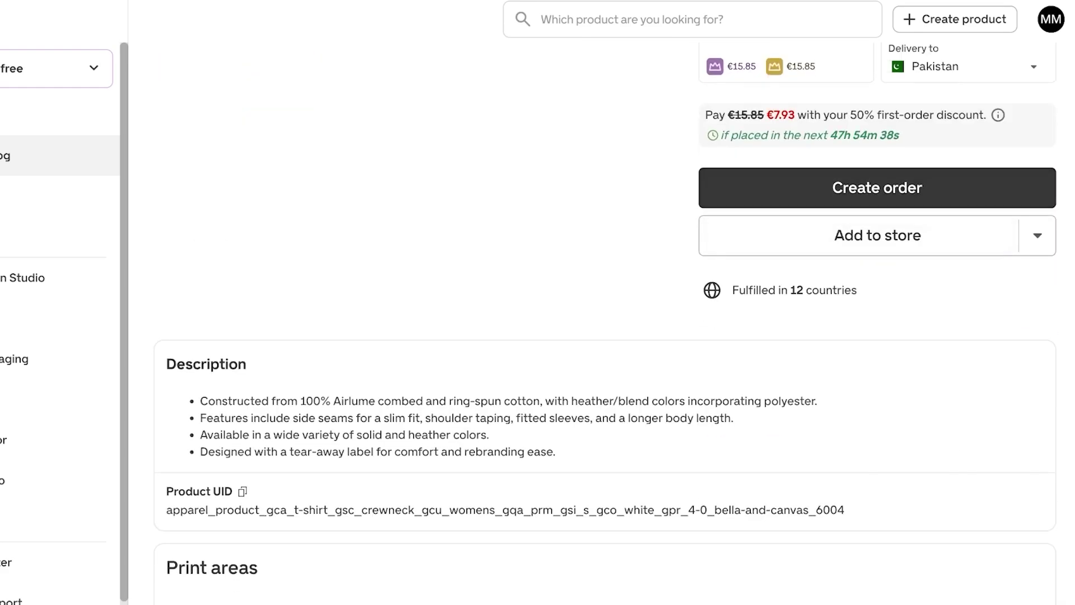
{"action": "left_click", "coordinate": [877, 188]}
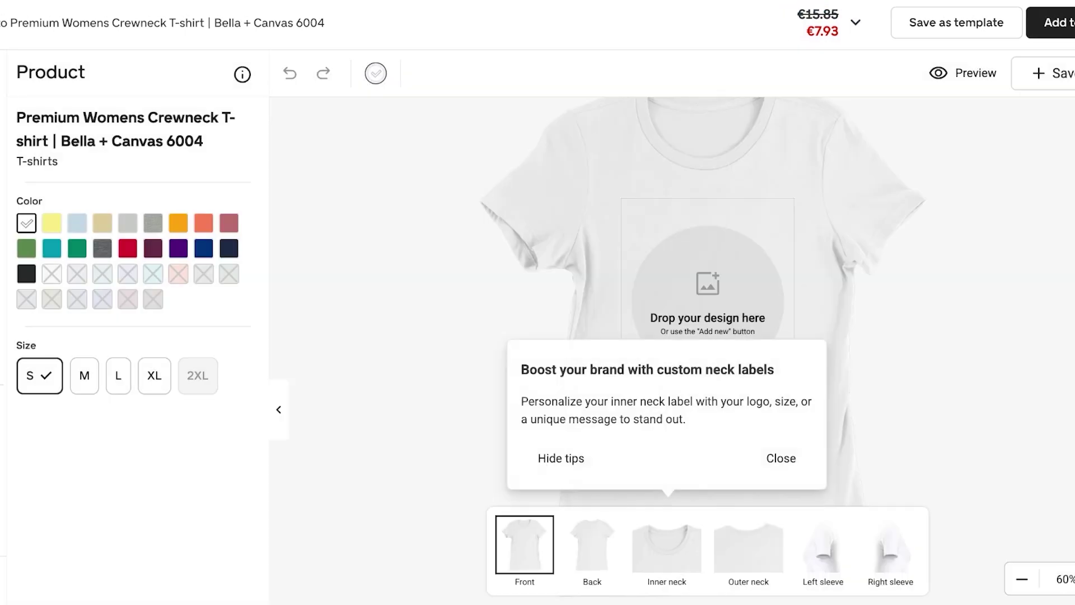
{"action": "left_click", "coordinate": [781, 458]}
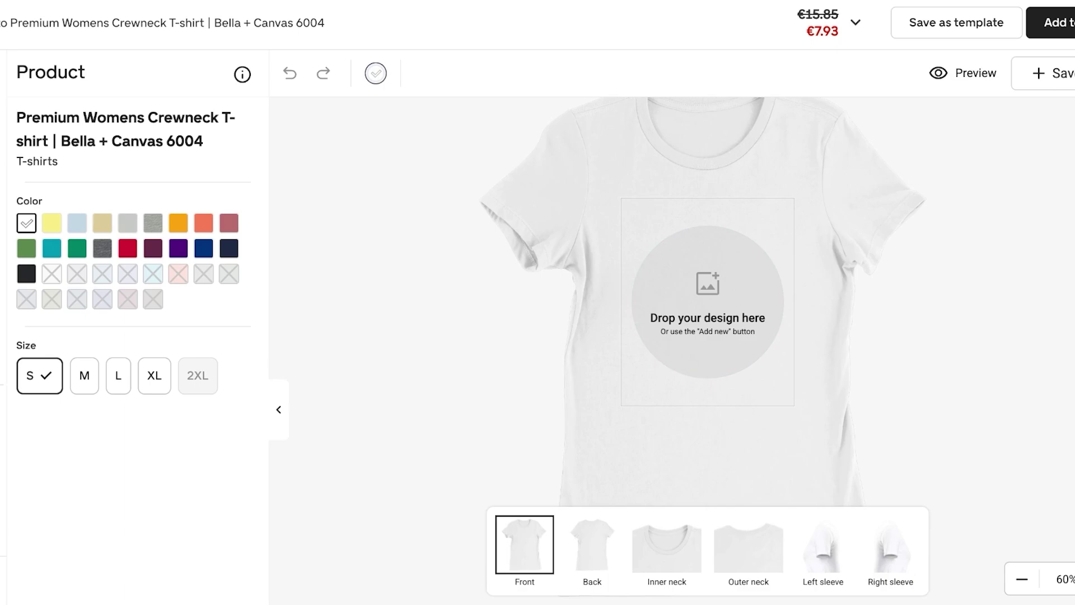
View the T-shirt's back, inner neck, outer neck and sleeve print areas, and return to the front
{"action": "left_click", "coordinate": [591, 551]}
{"action": "left_click", "coordinate": [667, 551]}
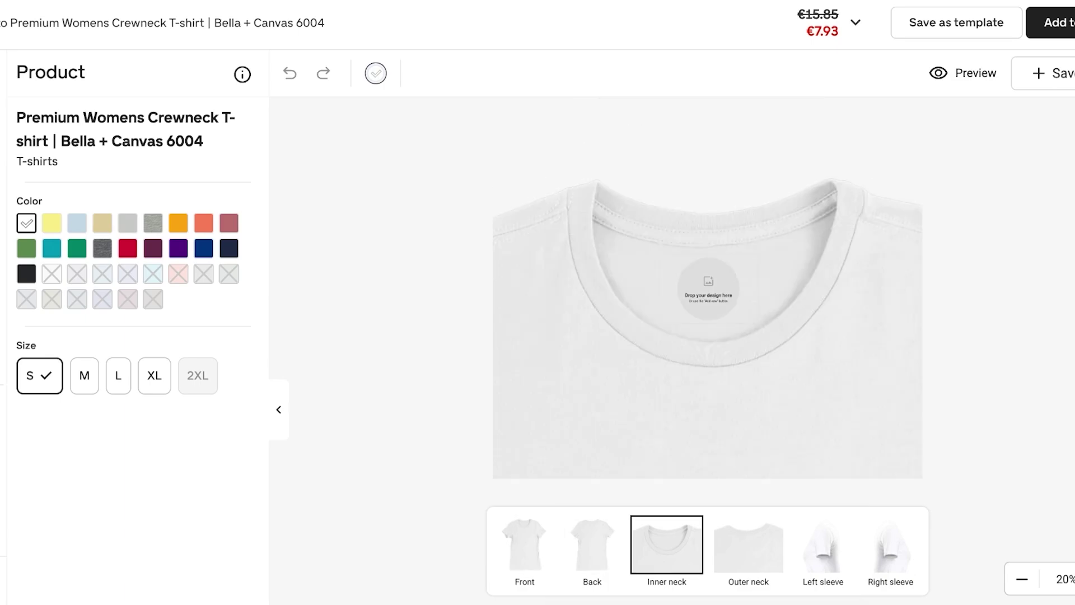
{"action": "left_click", "coordinate": [748, 551]}
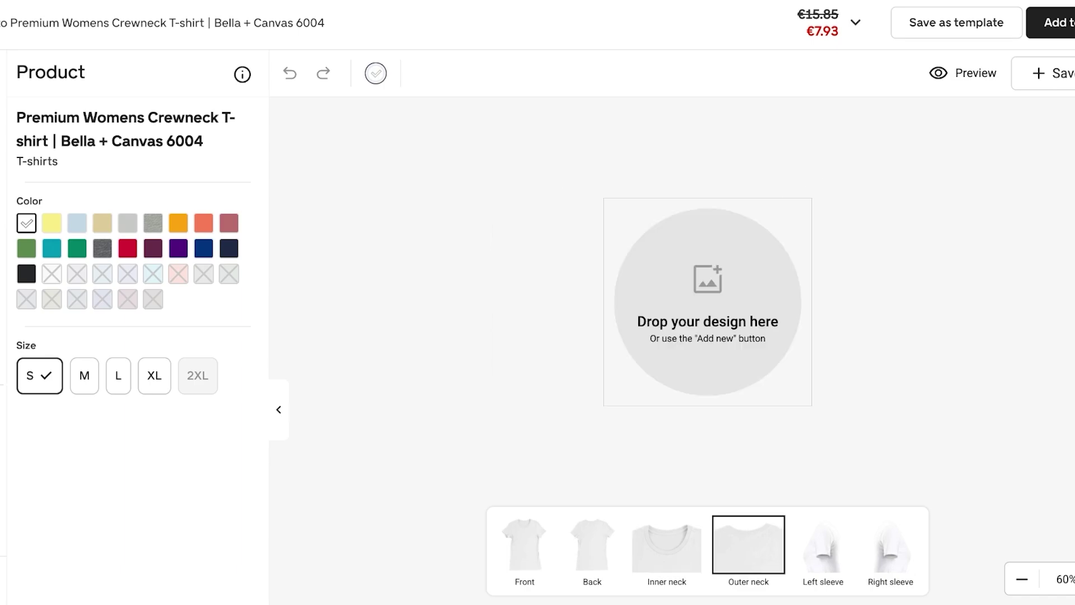
{"action": "left_click", "coordinate": [823, 551]}
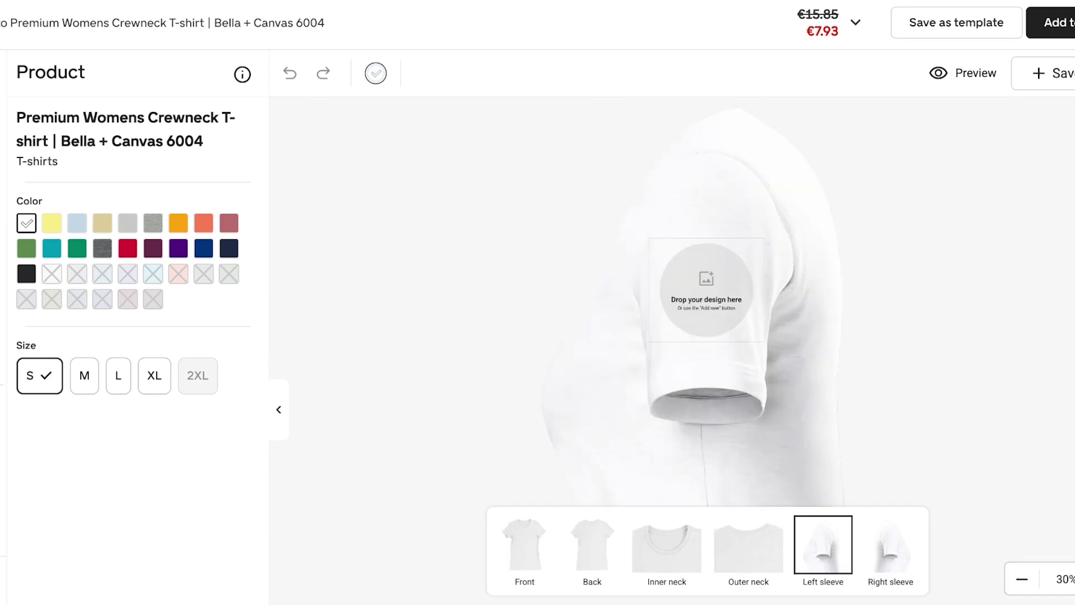
{"action": "left_click", "coordinate": [890, 544]}
{"action": "left_click", "coordinate": [524, 544]}
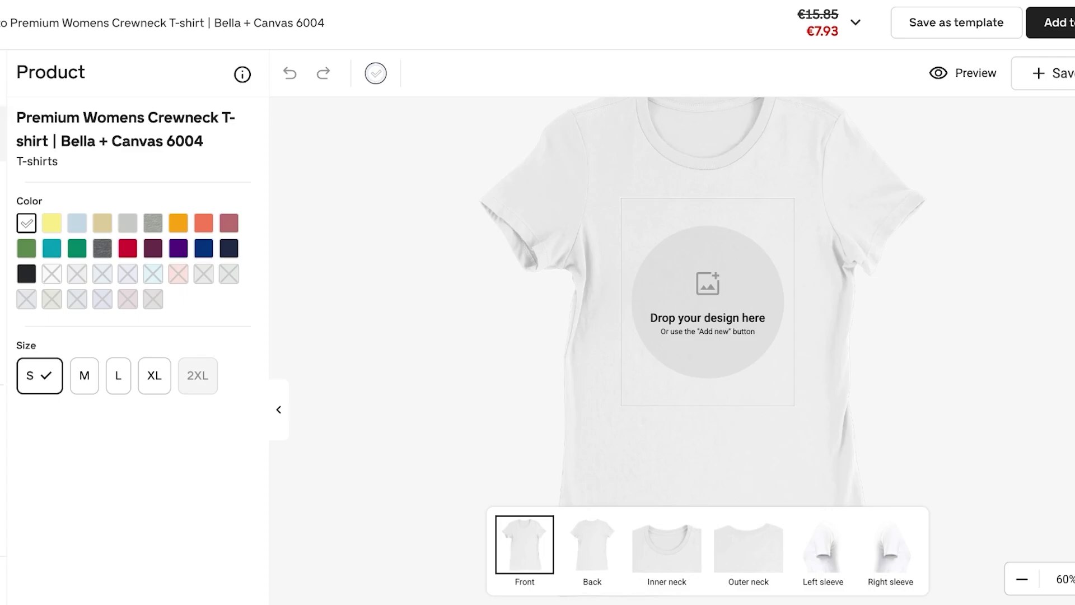
Upload the denim jacket image and place it on the T-shirt's front print area
{"action": "left_click", "coordinate": [3, 133]}
{"action": "left_click", "coordinate": [138, 121]}
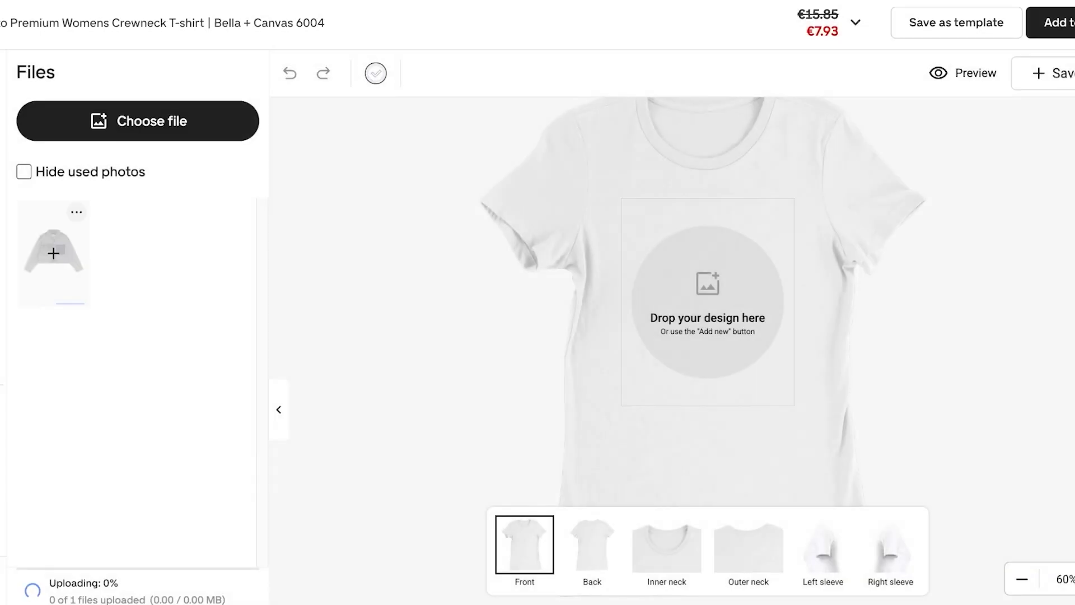
{"action": "left_click_drag", "start_coordinate": [53, 253], "coordinate": [711, 288]}
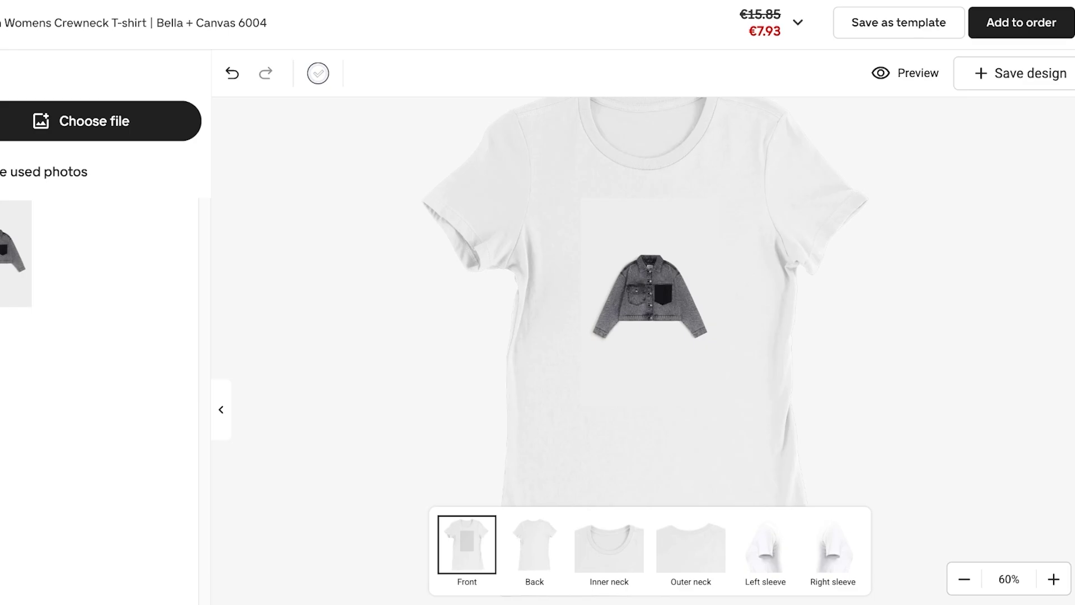
Add the designed T-shirt to an order and review the order's product details and price summary
{"action": "left_click", "coordinate": [1021, 23]}
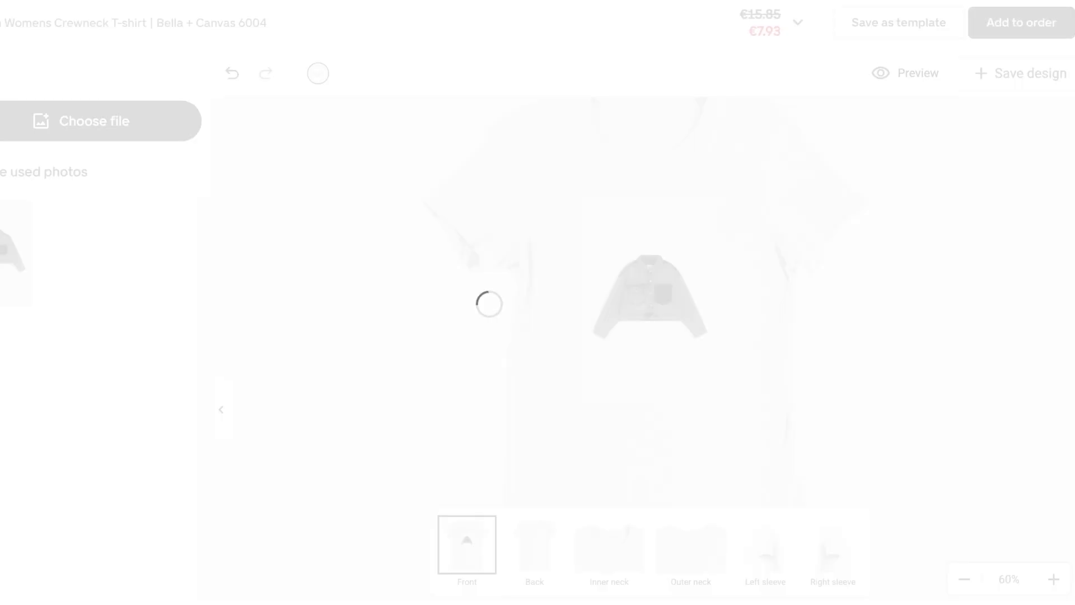
{"action": "scroll", "coordinate": [612, 322], "scroll_direction": "down", "scroll_amount": 1}
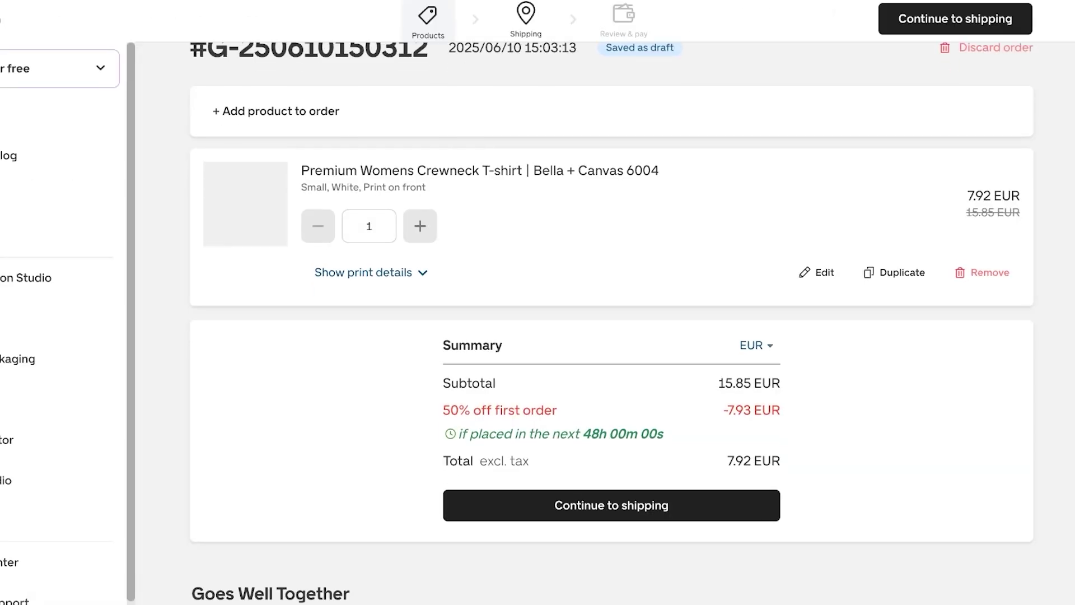
{"action": "scroll", "coordinate": [611, 323], "scroll_direction": "down", "scroll_amount": 3}
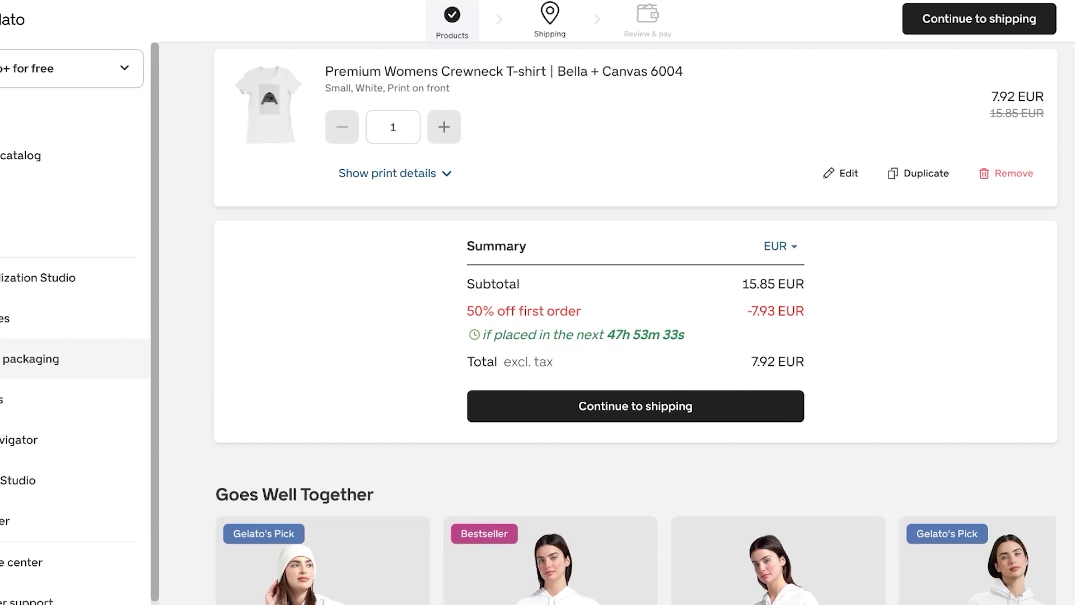
Open the Branded packaging configuration page, review the label and insert options, and return to the home dashboard
{"action": "left_click", "coordinate": [90, 358]}
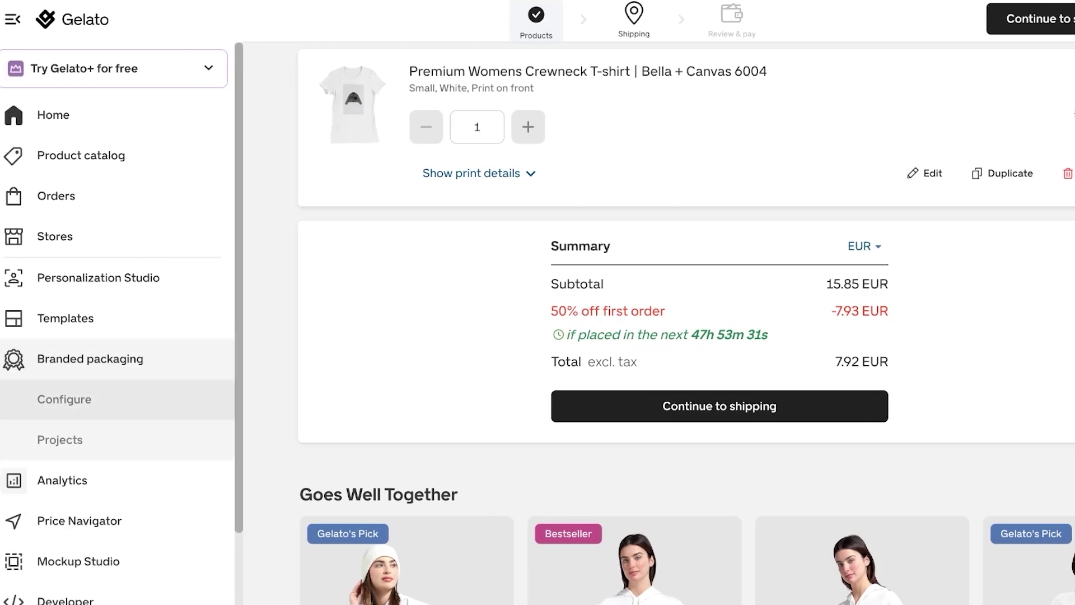
{"action": "left_click", "coordinate": [65, 399]}
{"action": "scroll", "coordinate": [116, 476], "scroll_direction": "down", "scroll_amount": 1}
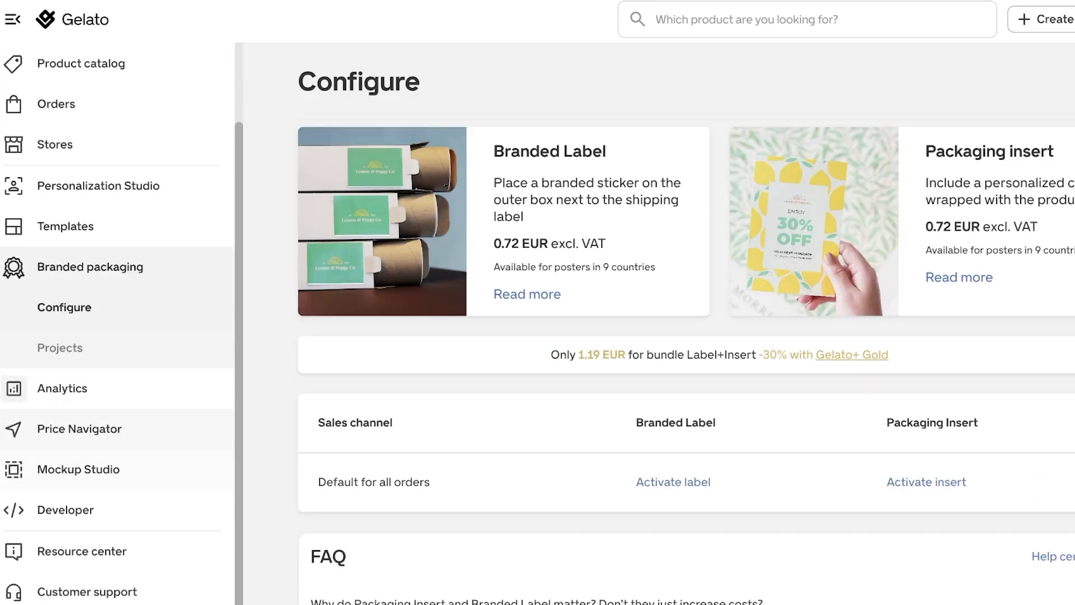
{"action": "scroll", "coordinate": [117, 388], "scroll_direction": "up", "scroll_amount": 2}
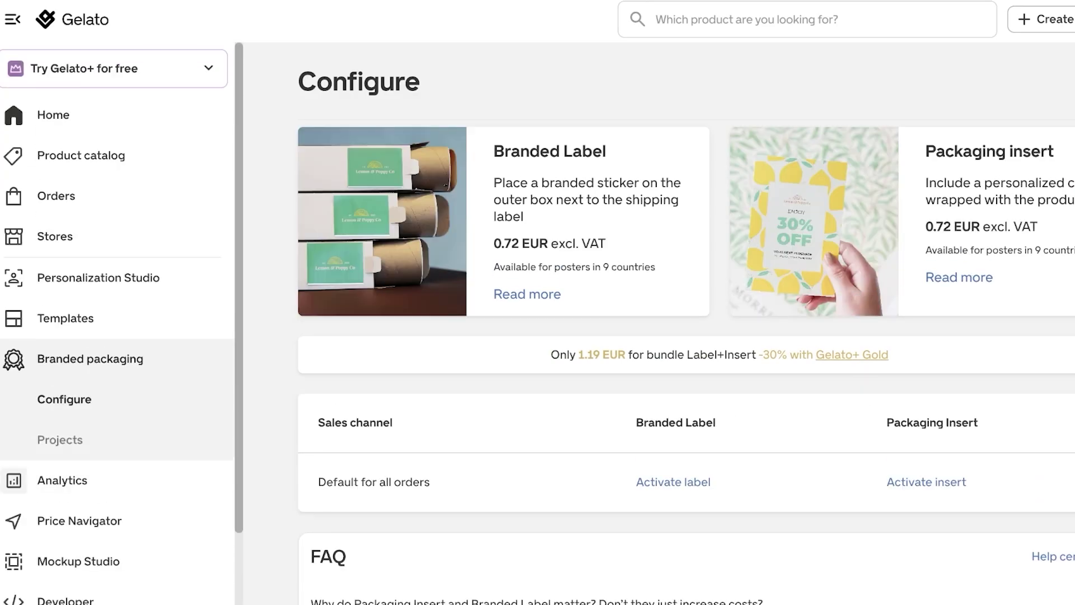
{"action": "left_click", "coordinate": [53, 114]}
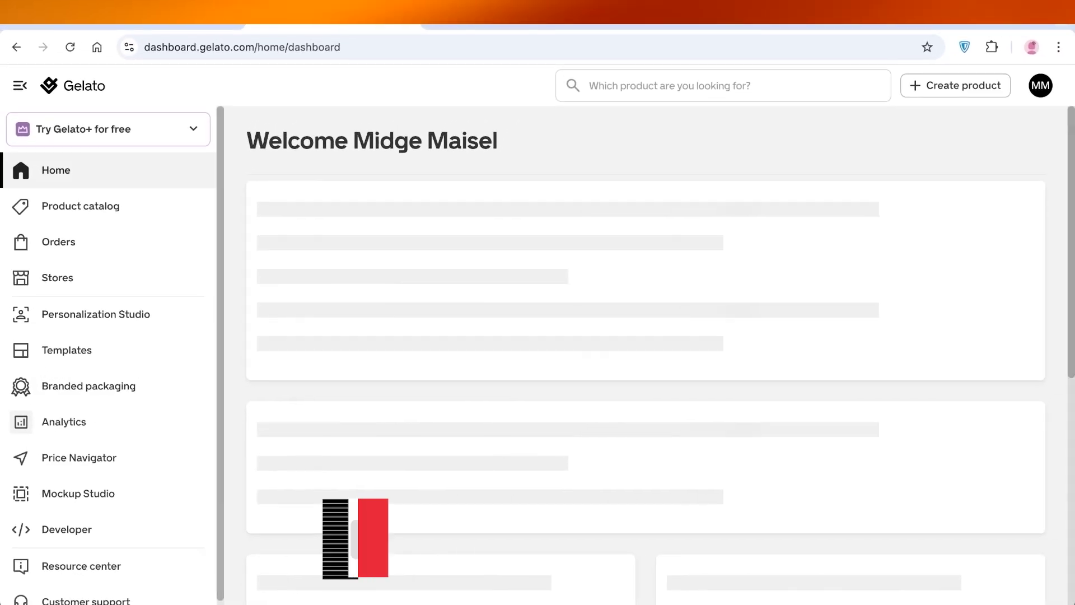